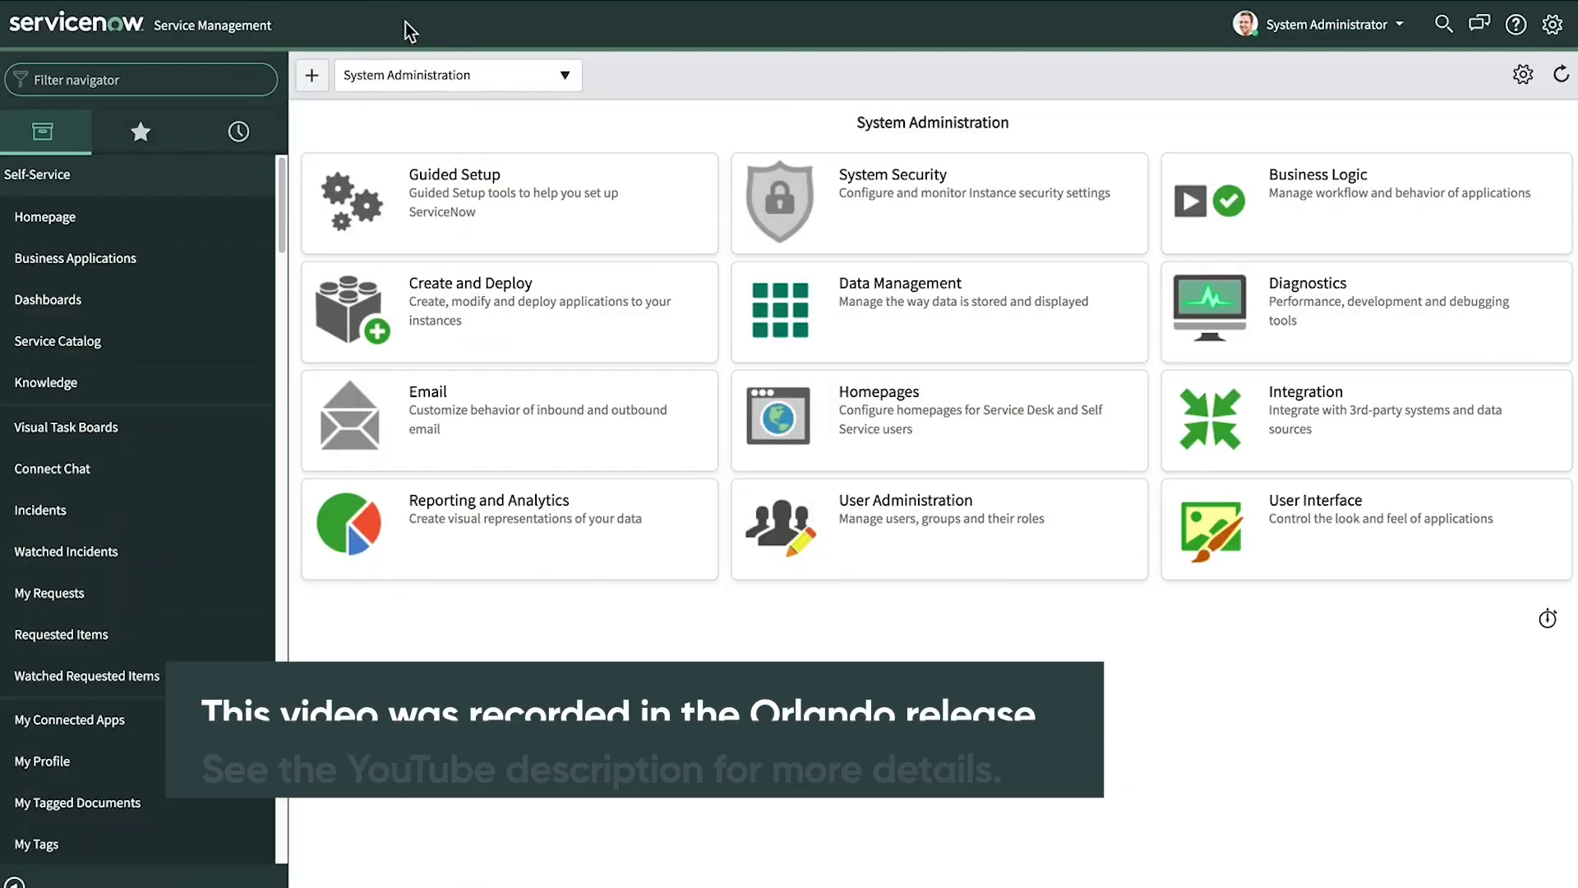
# Search the navigator for 'vendor' and open the Vendor Manager Workspace's All Vendors list
pyautogui.click(171, 79)
pyautogui.write('vendor')
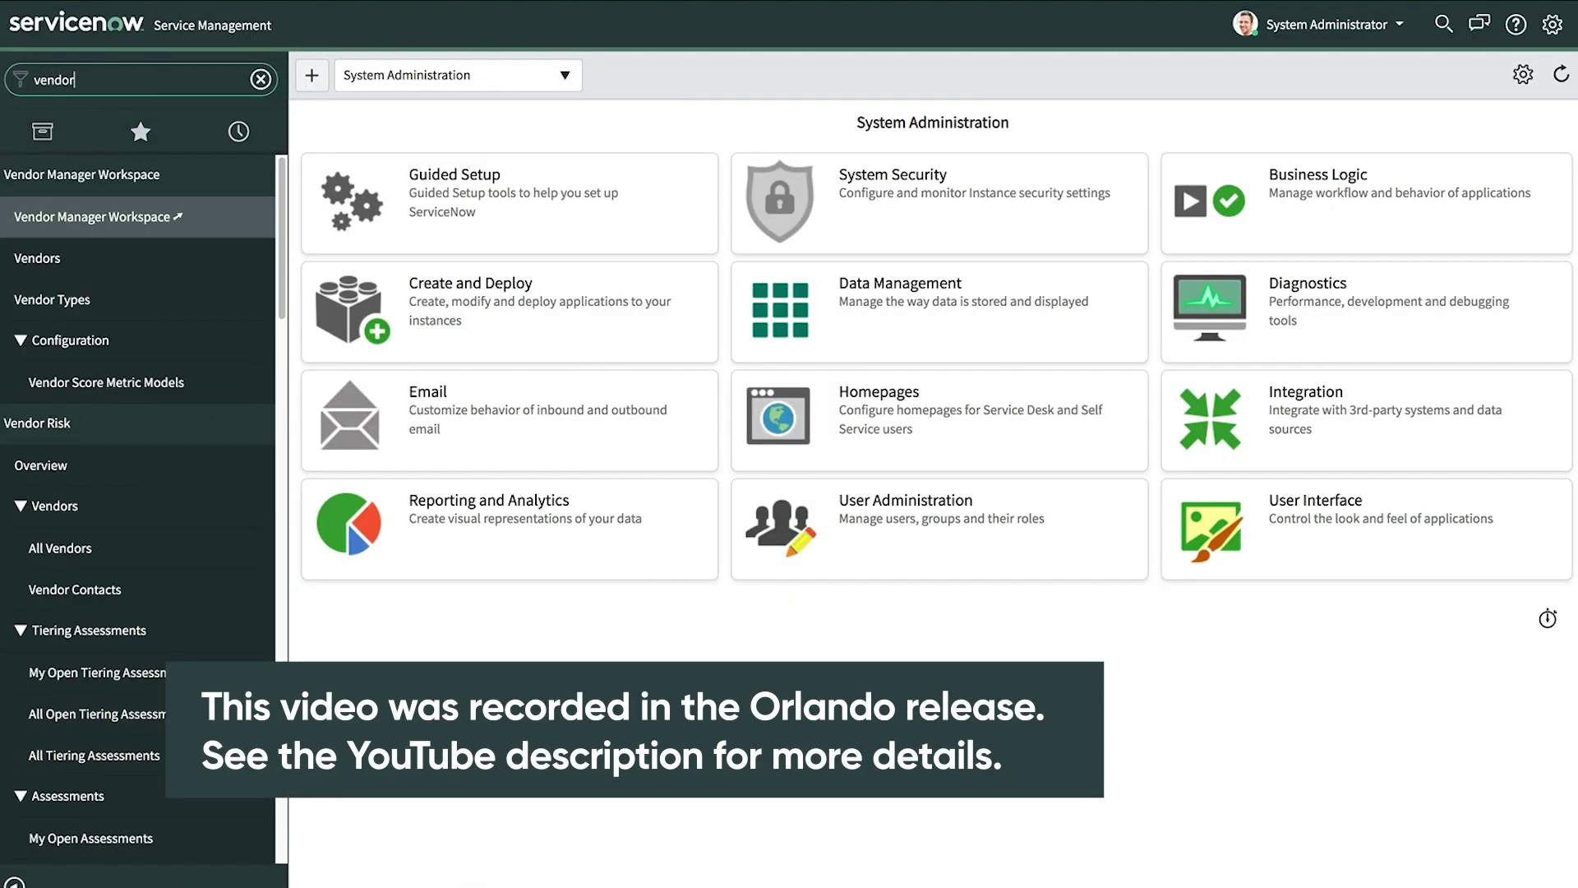
pyautogui.click(121, 223)
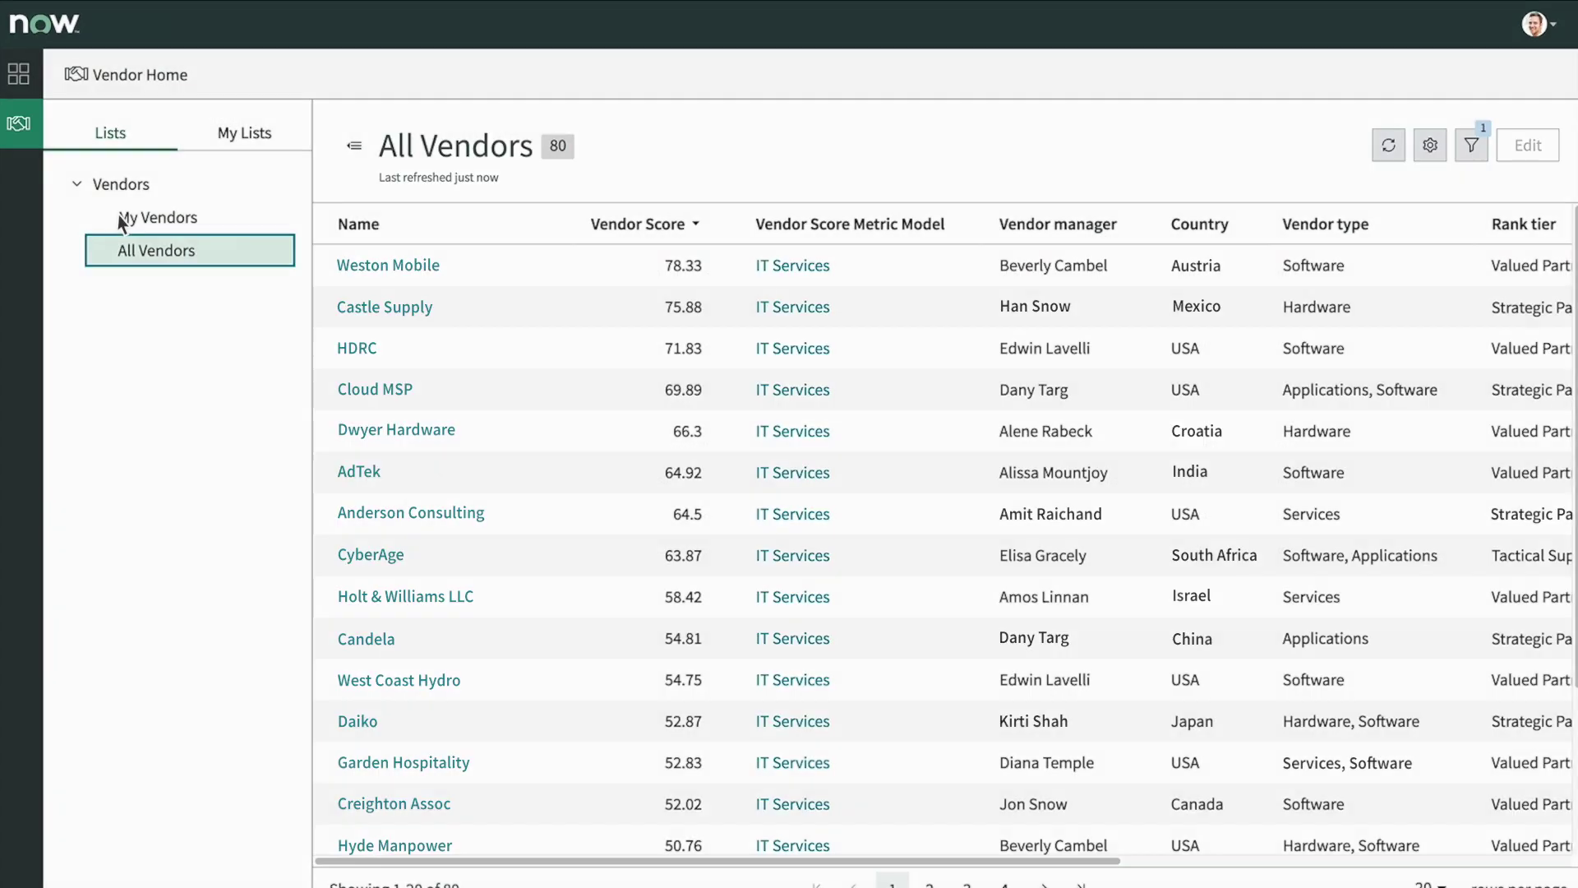
pyautogui.hscroll(5, 846, 850)
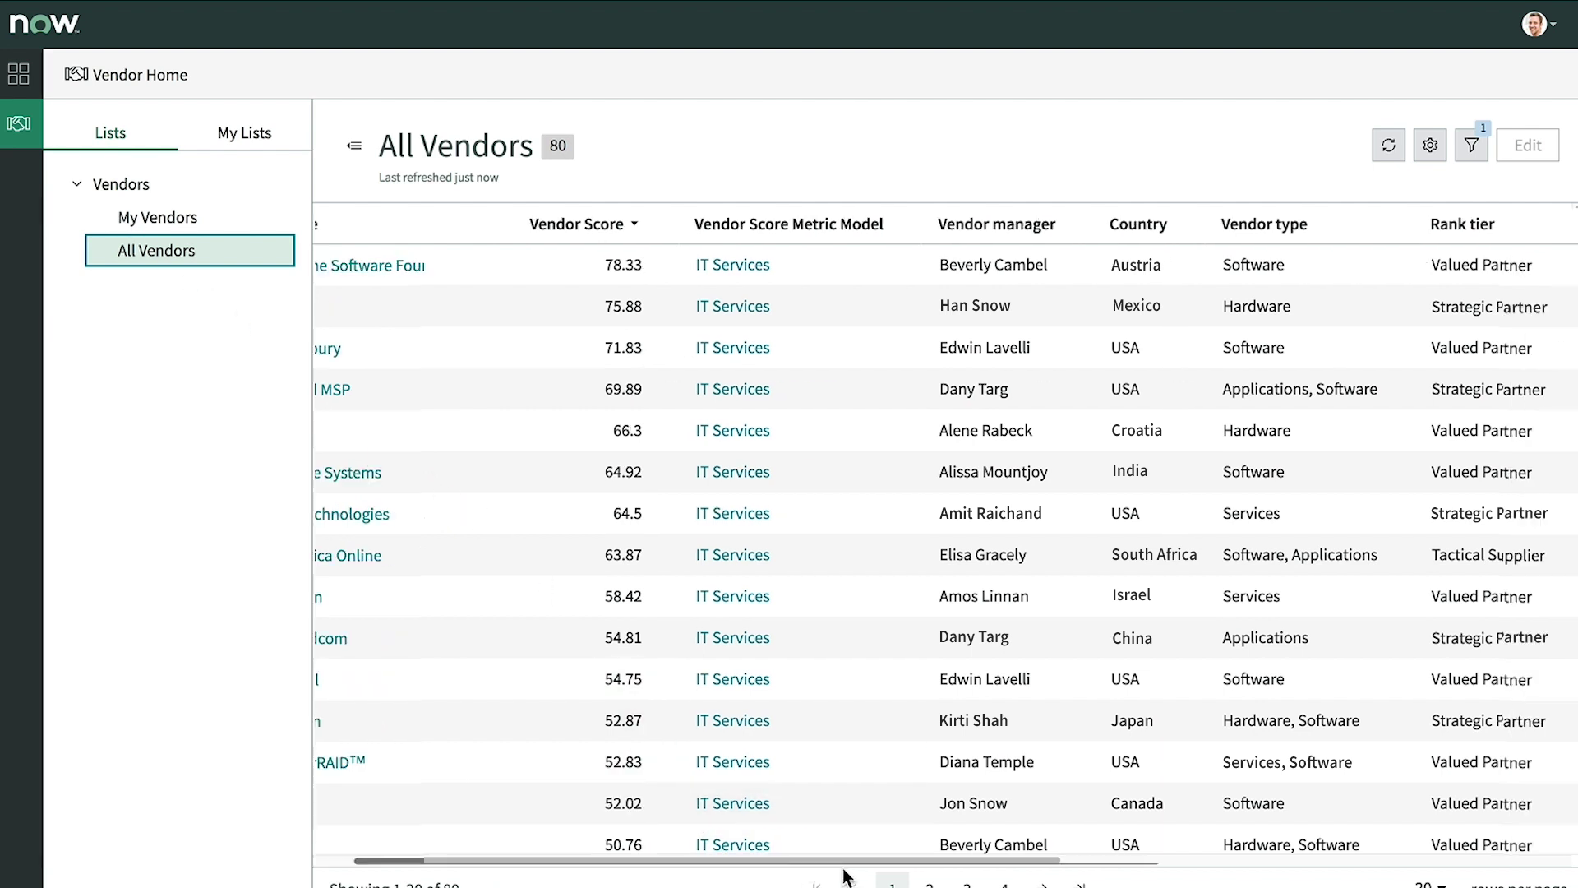
pyautogui.hscroll(5, 846, 850)
pyautogui.hscroll(5, 846, 851)
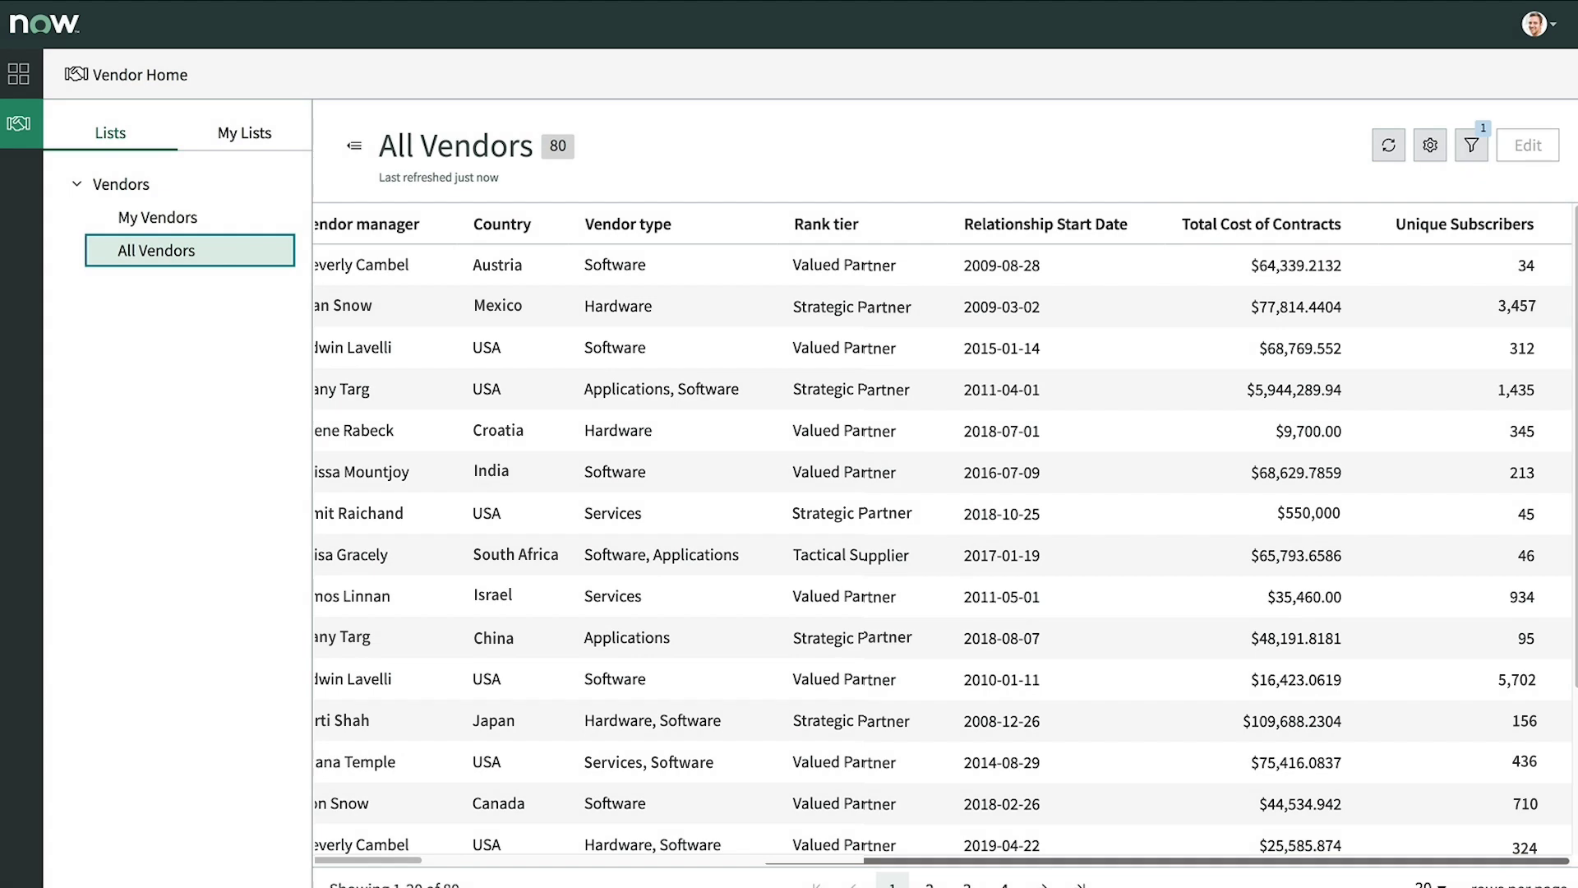
pyautogui.moveTo(1242, 860); pyautogui.dragTo(799, 876)
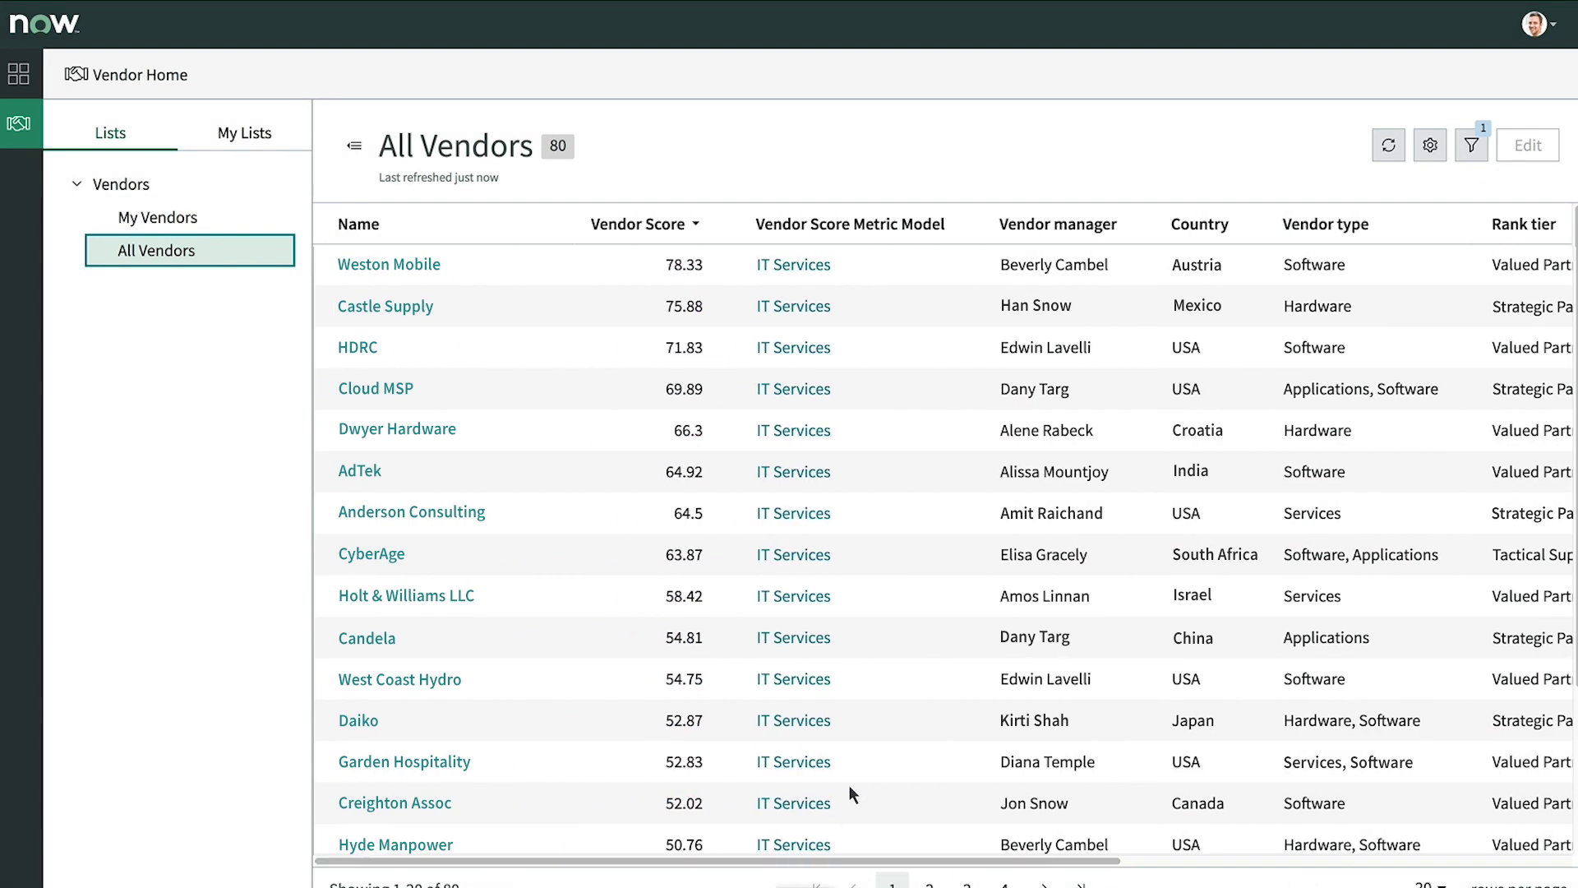
# Filter the vendor list to Country is Japan
pyautogui.click(1249, 228)
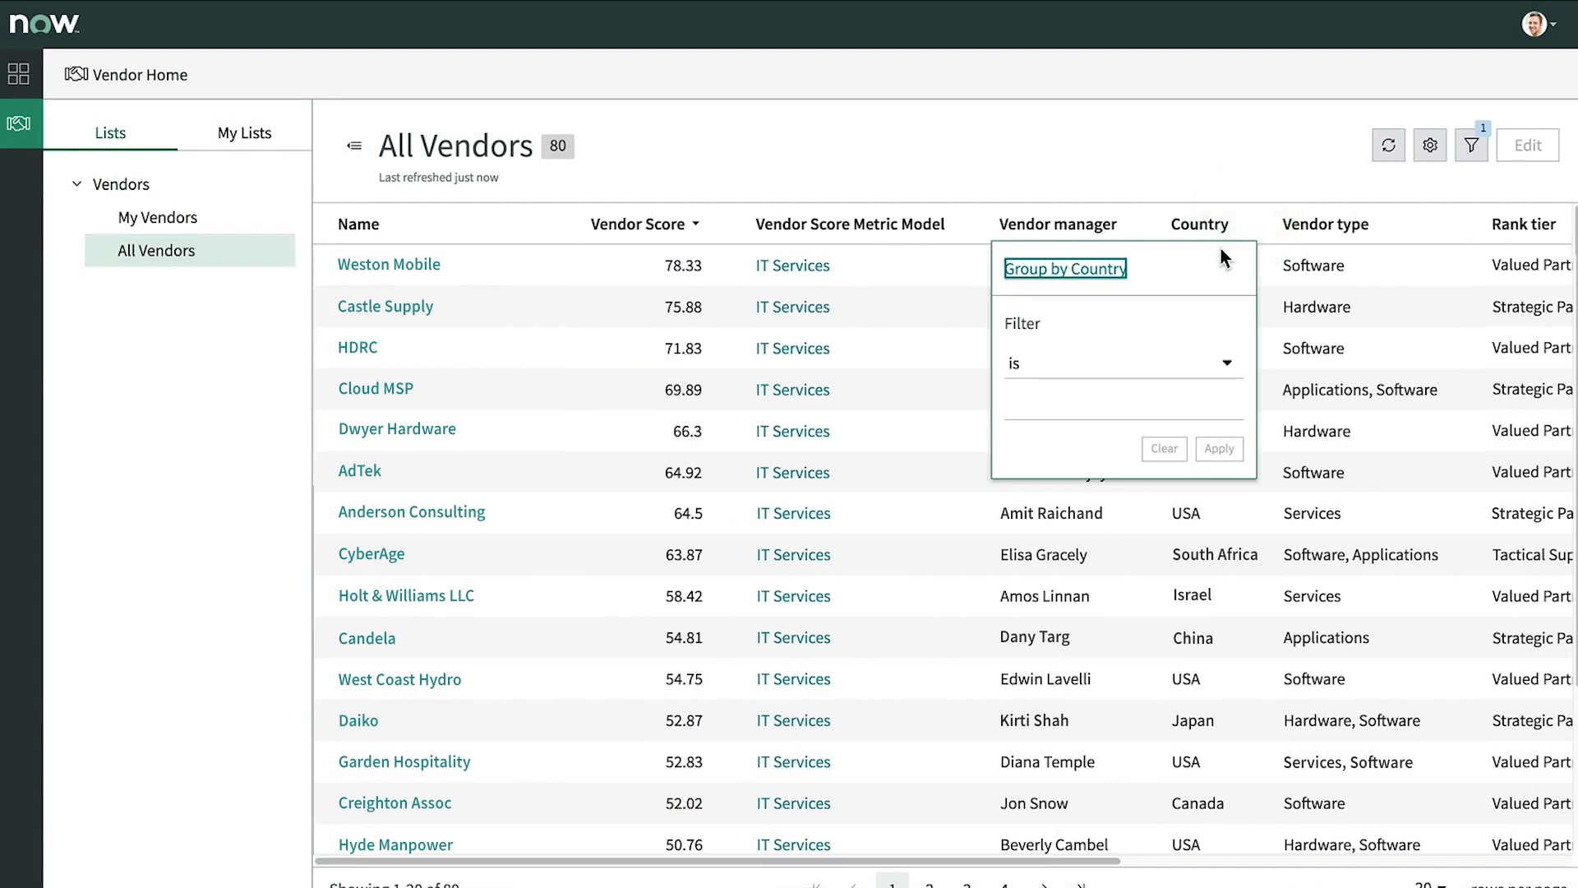
pyautogui.click(1074, 404)
pyautogui.write('japan')
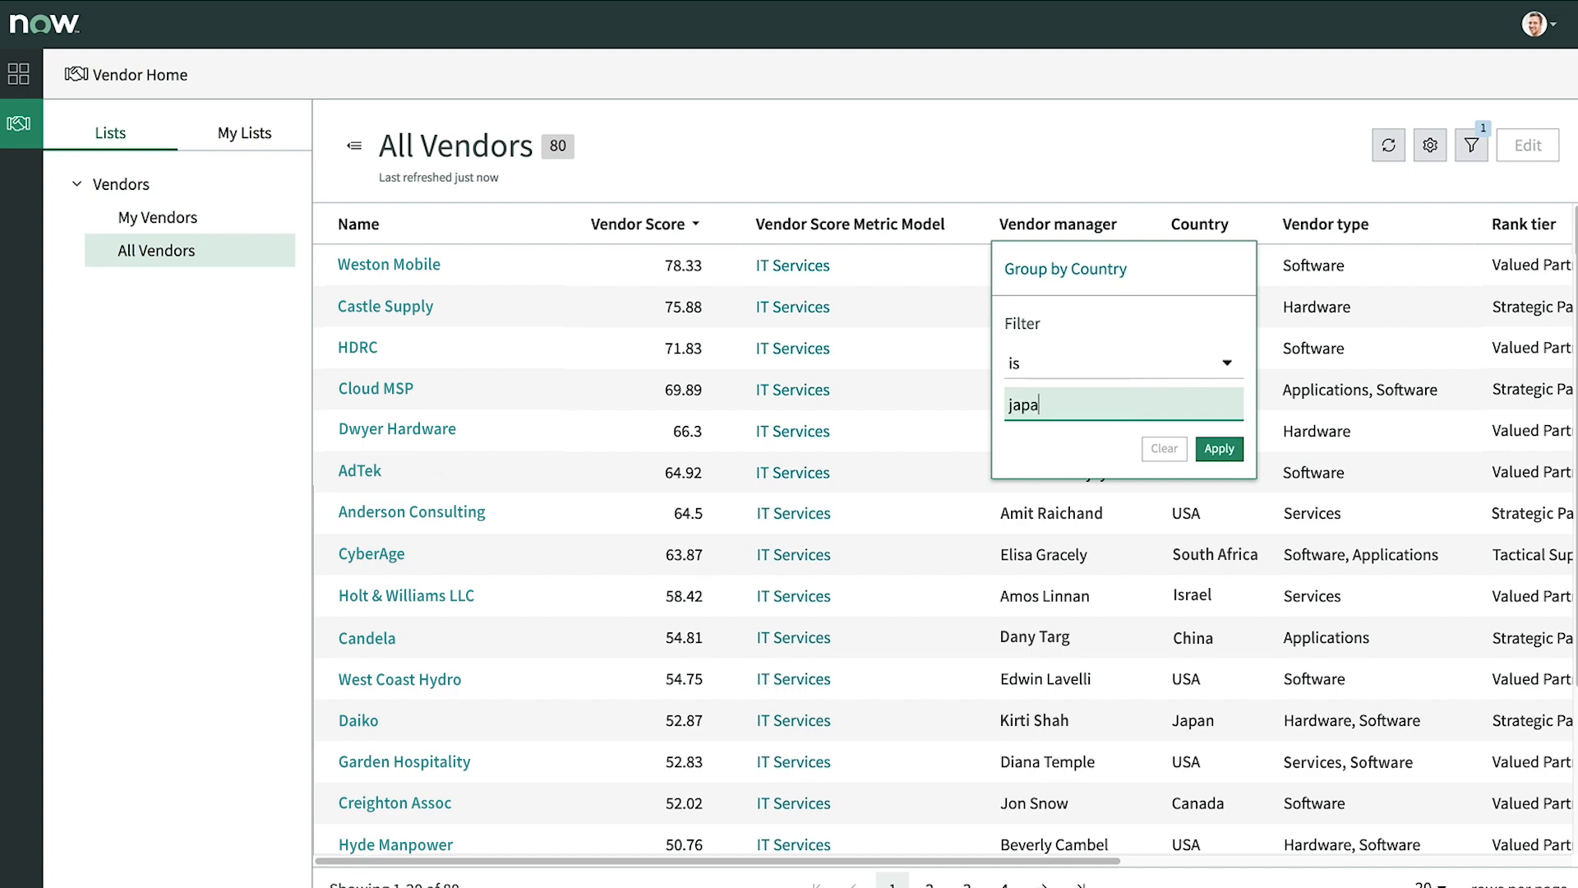
pyautogui.click(1215, 450)
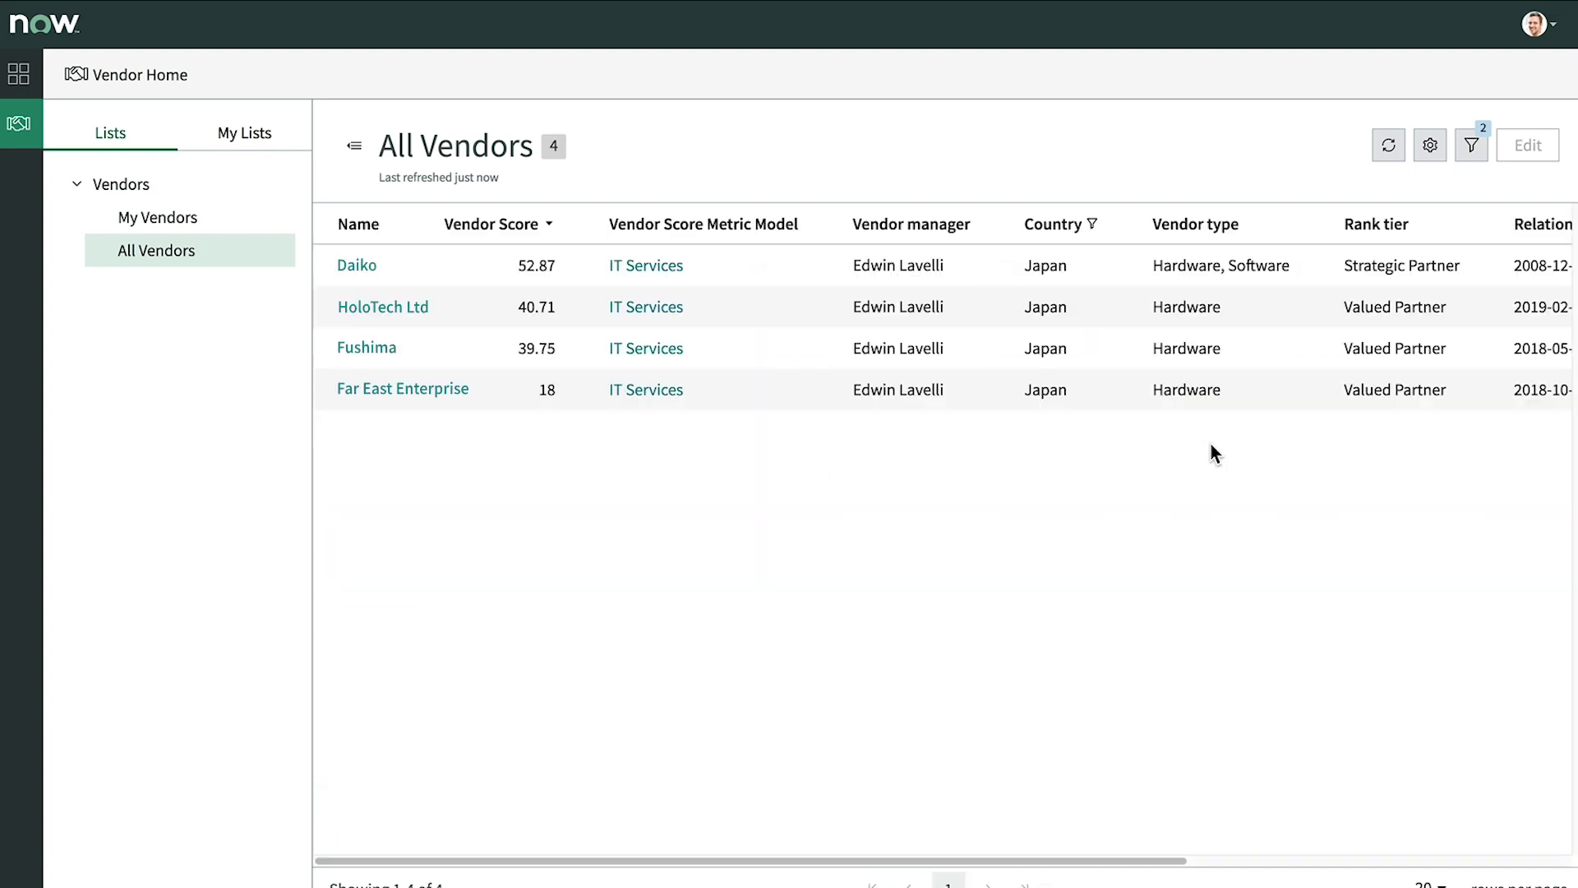
# Save the Japan vendors as personal list 'All Vendors - Japan', then reopen All Vendors
pyautogui.click(1431, 148)
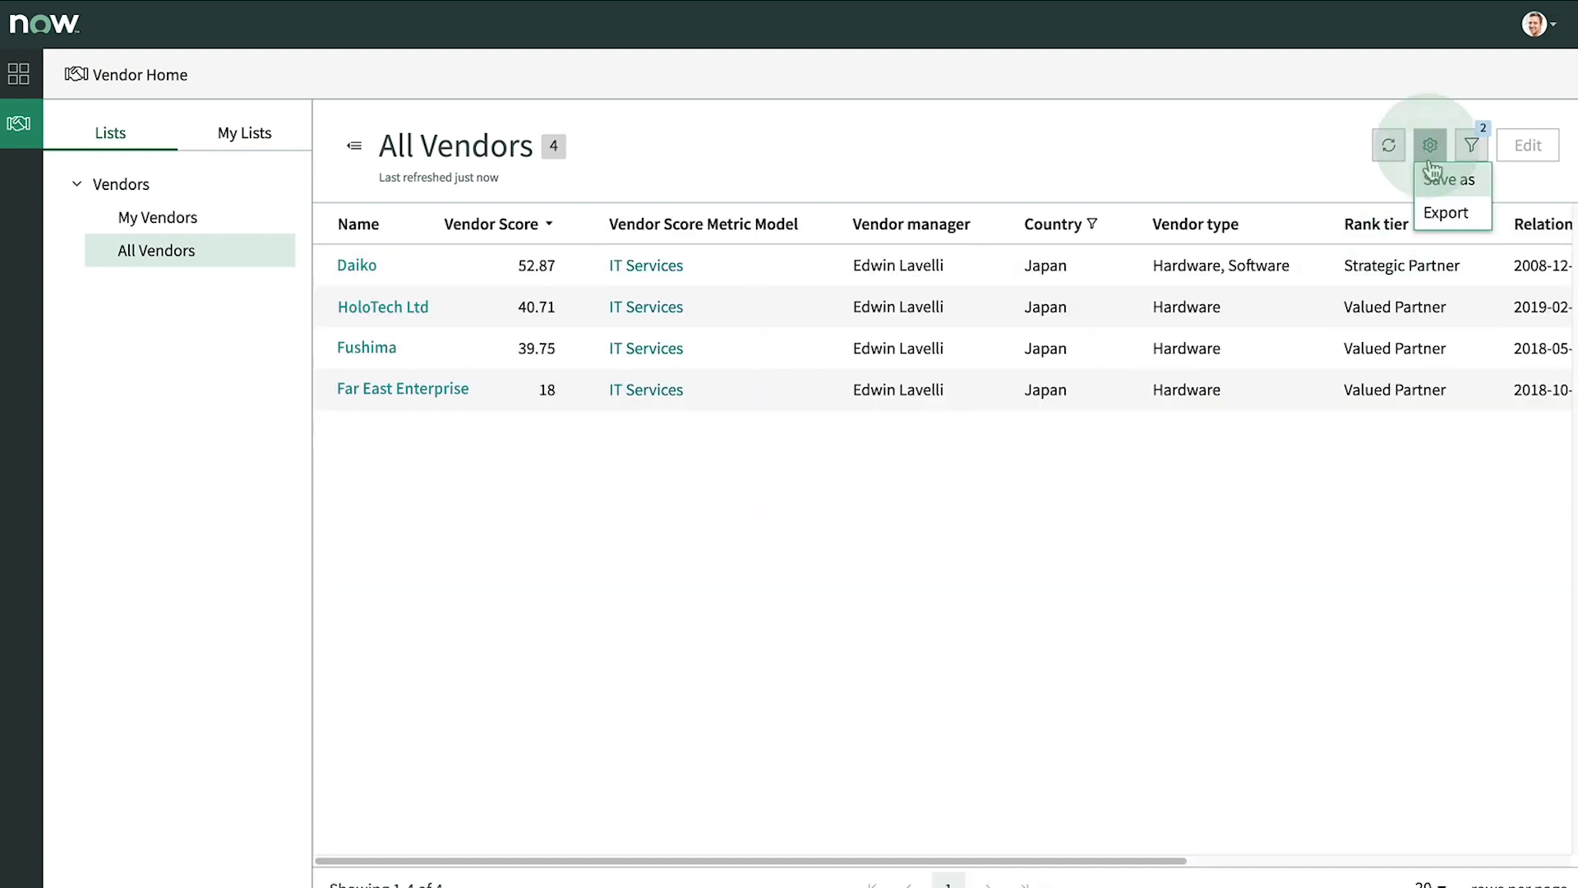
pyautogui.click(1433, 180)
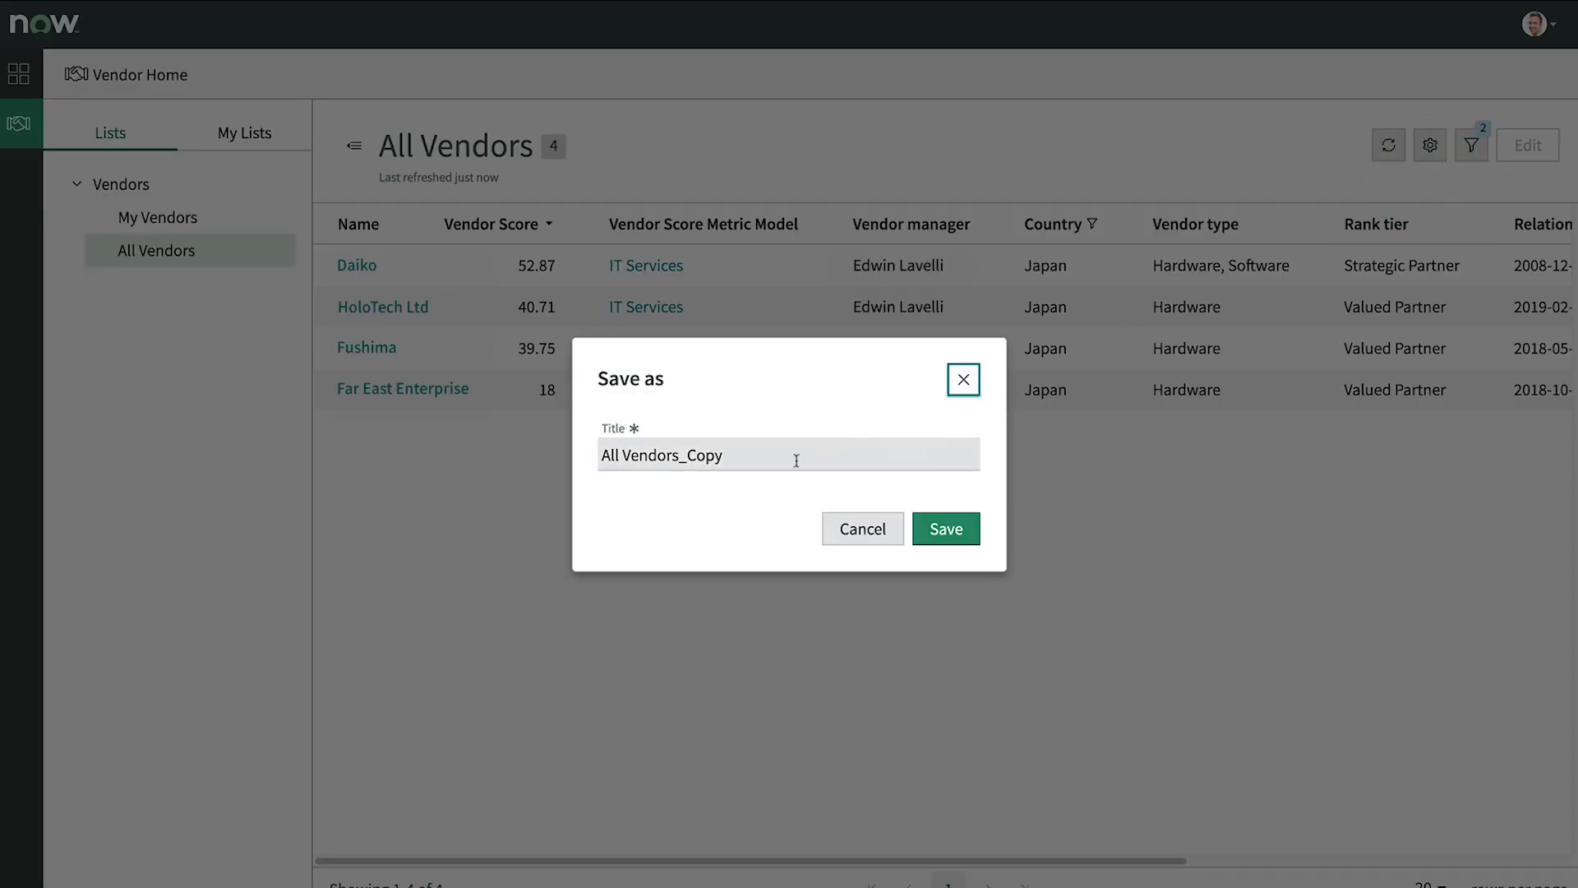
pyautogui.click(773, 455)
pyautogui.press('BackSpace')
pyautogui.press('BackSpace')
pyautogui.press('BackSpace')
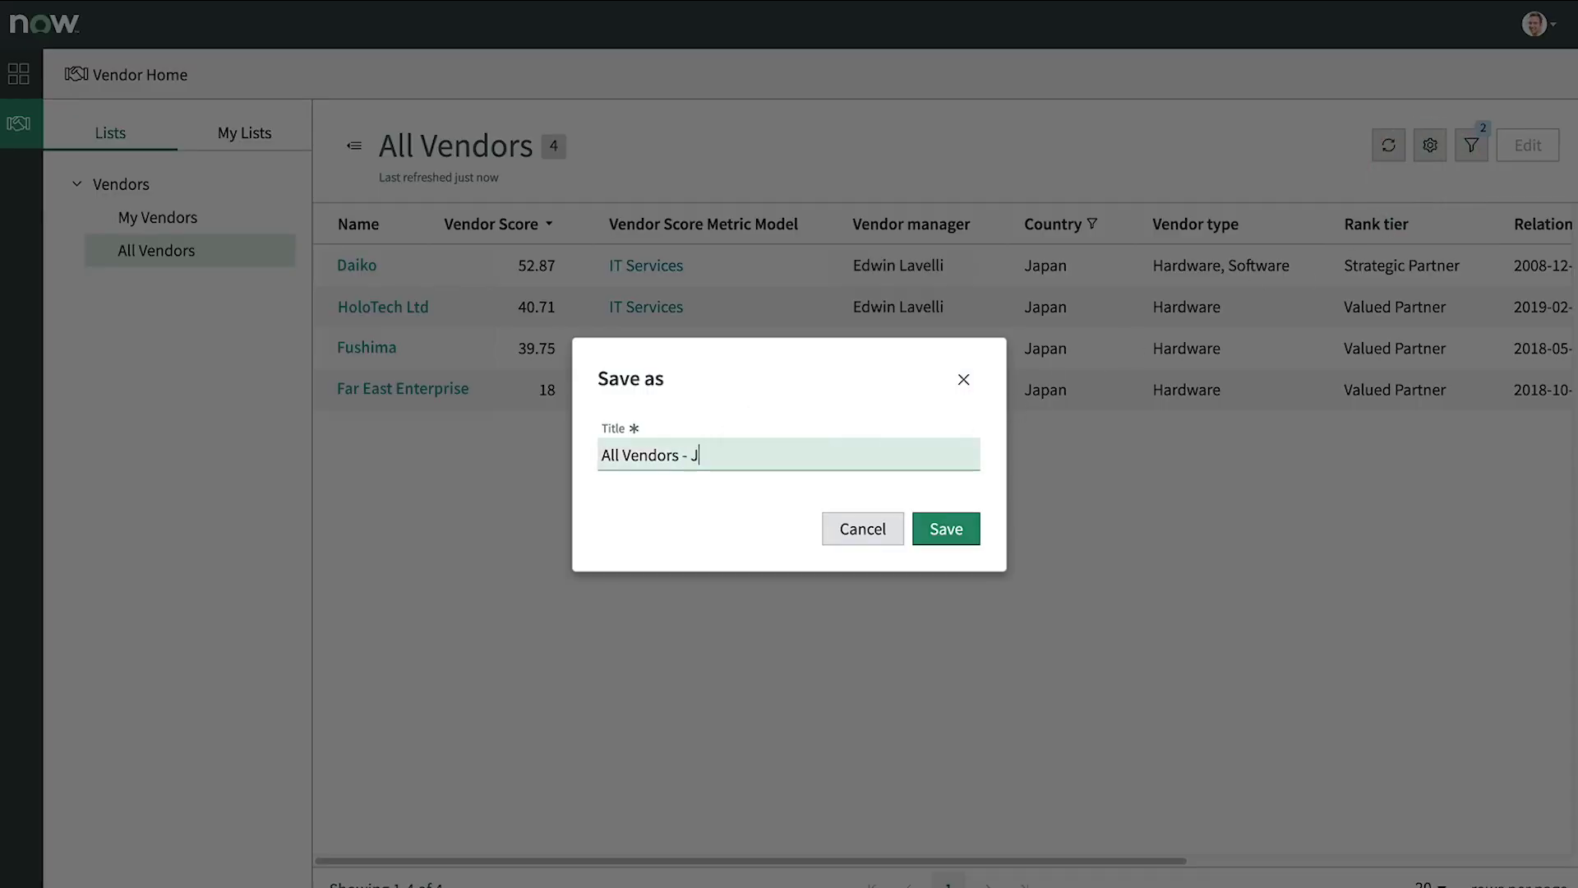
pyautogui.write('- Japan')
pyautogui.click(949, 527)
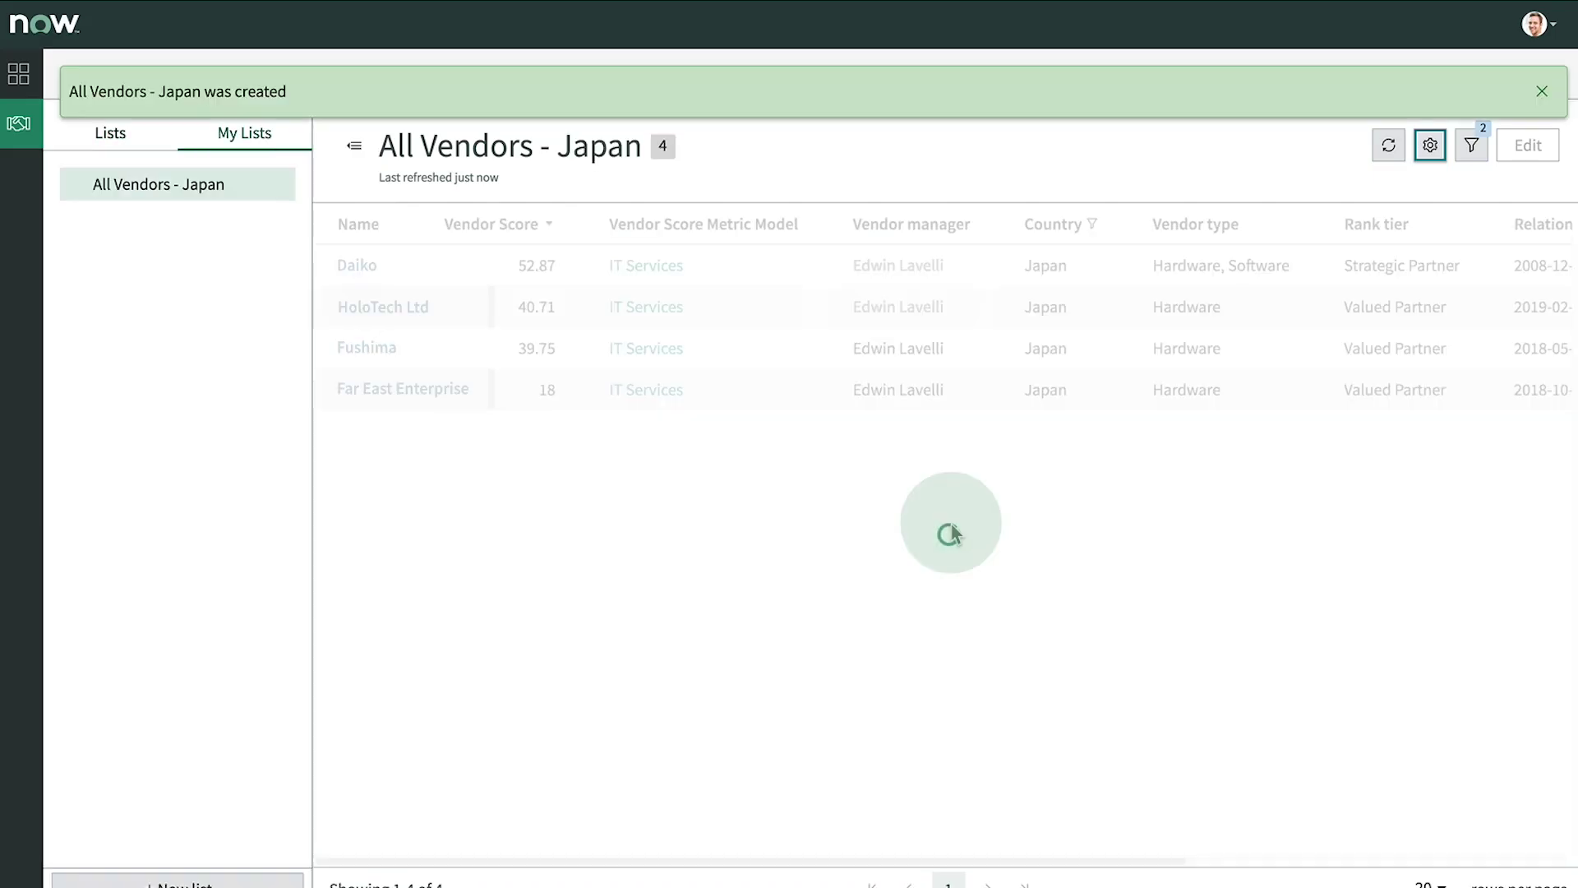
pyautogui.click(1538, 99)
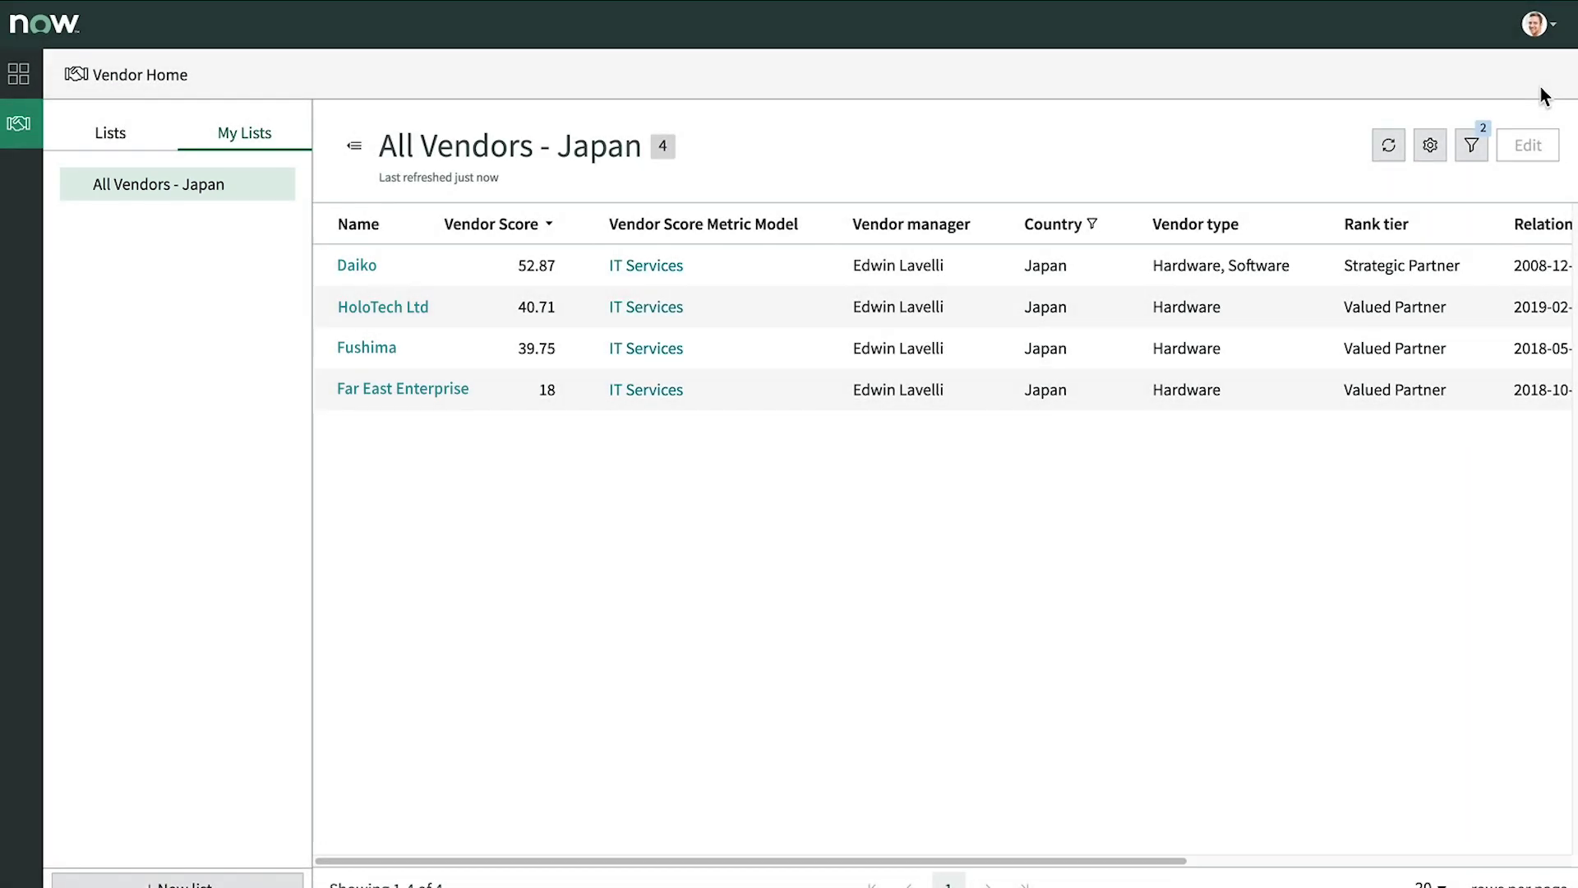
pyautogui.click(111, 136)
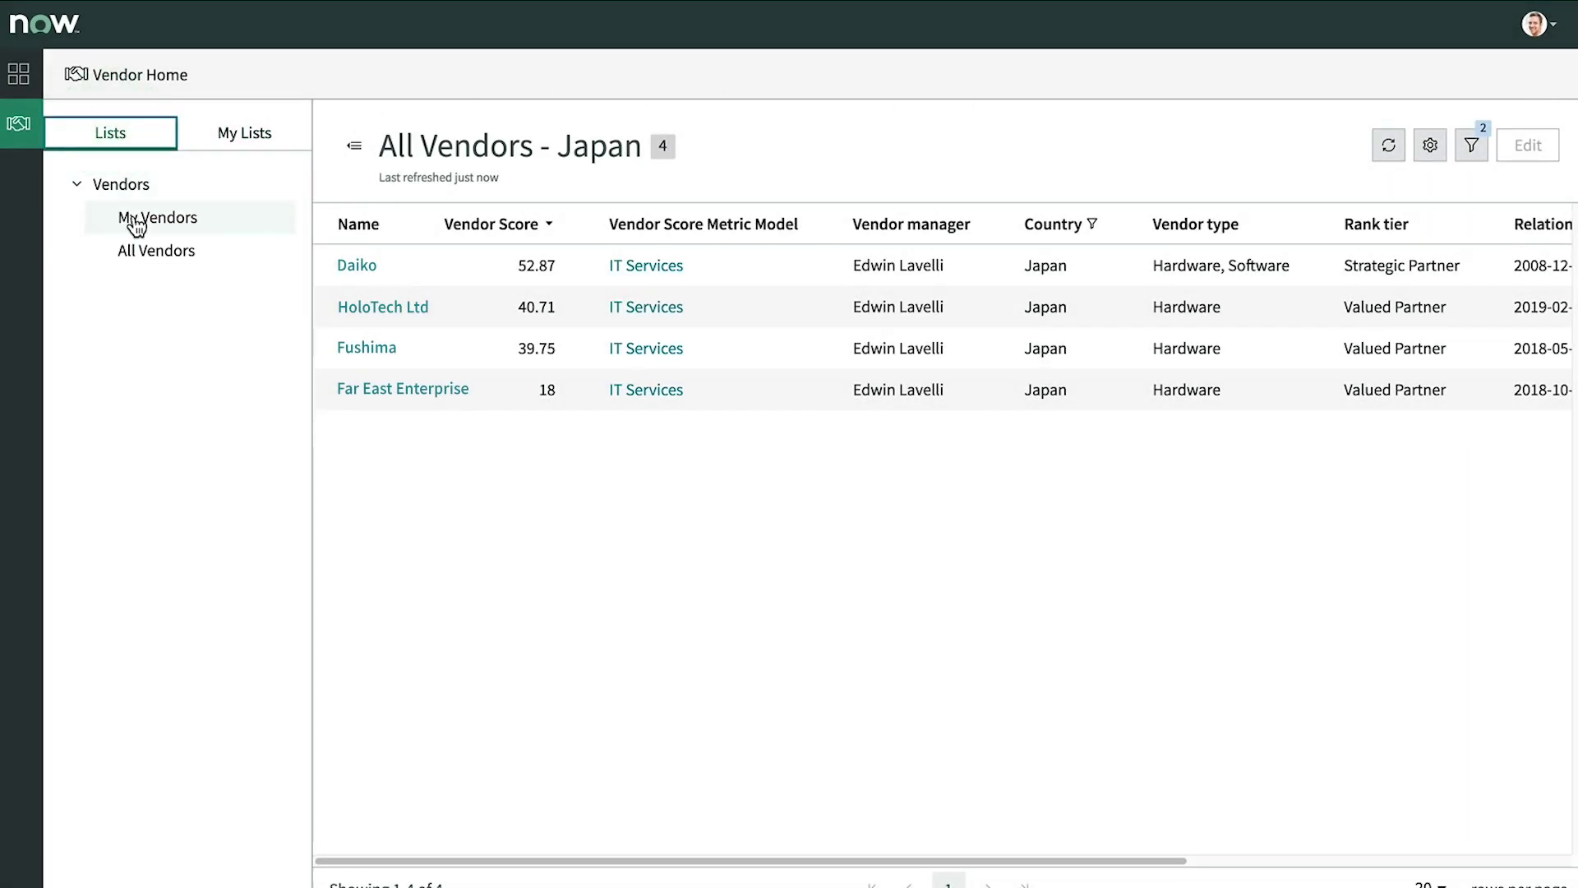
pyautogui.click(146, 254)
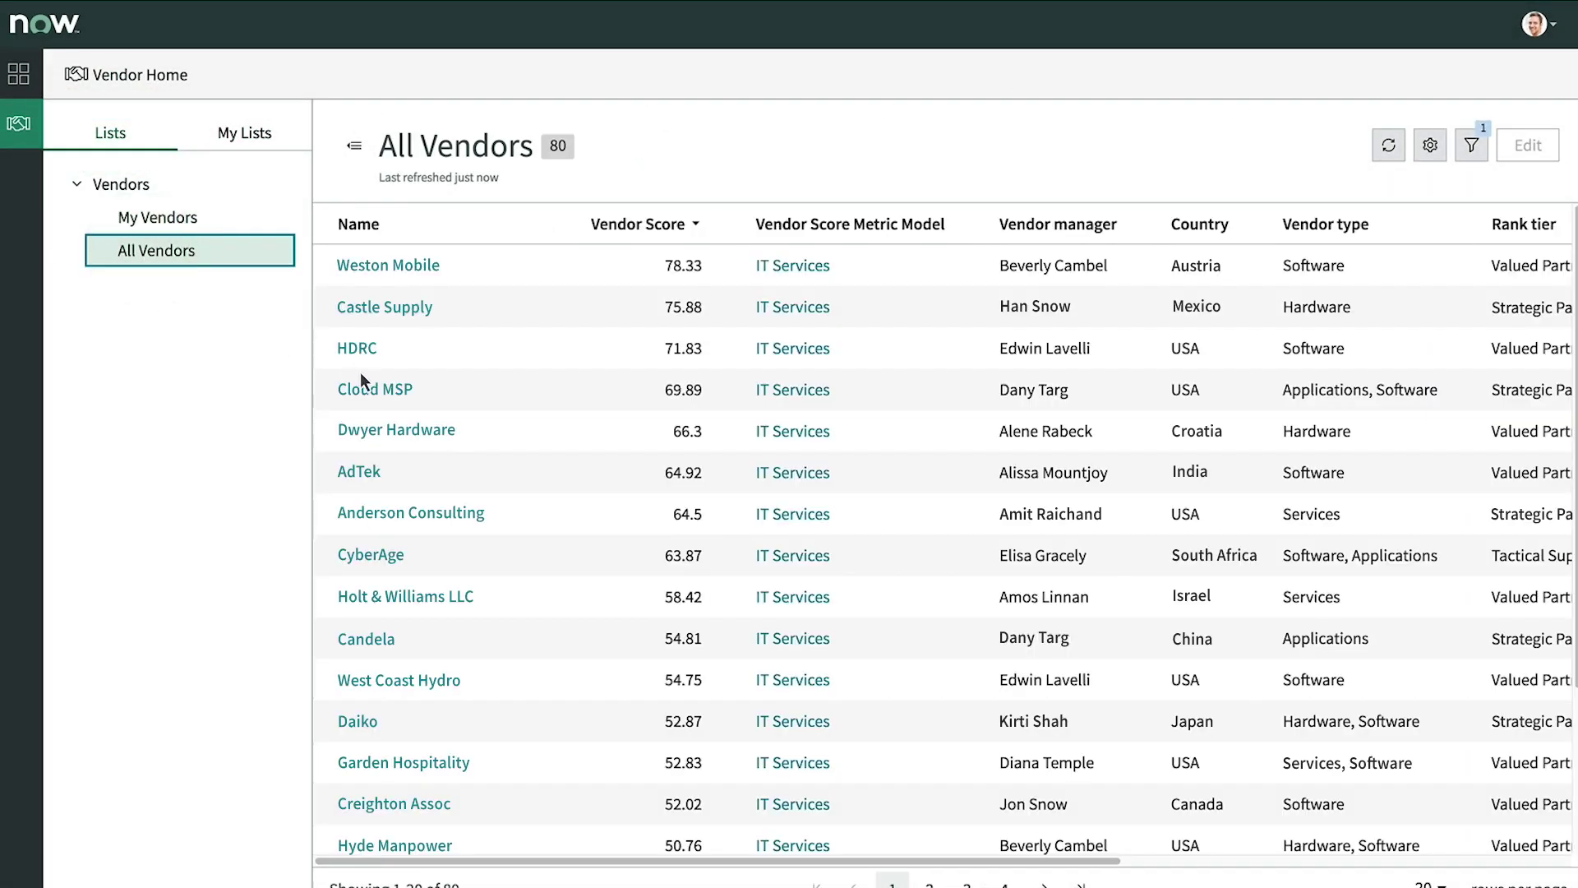
pyautogui.click(365, 386)
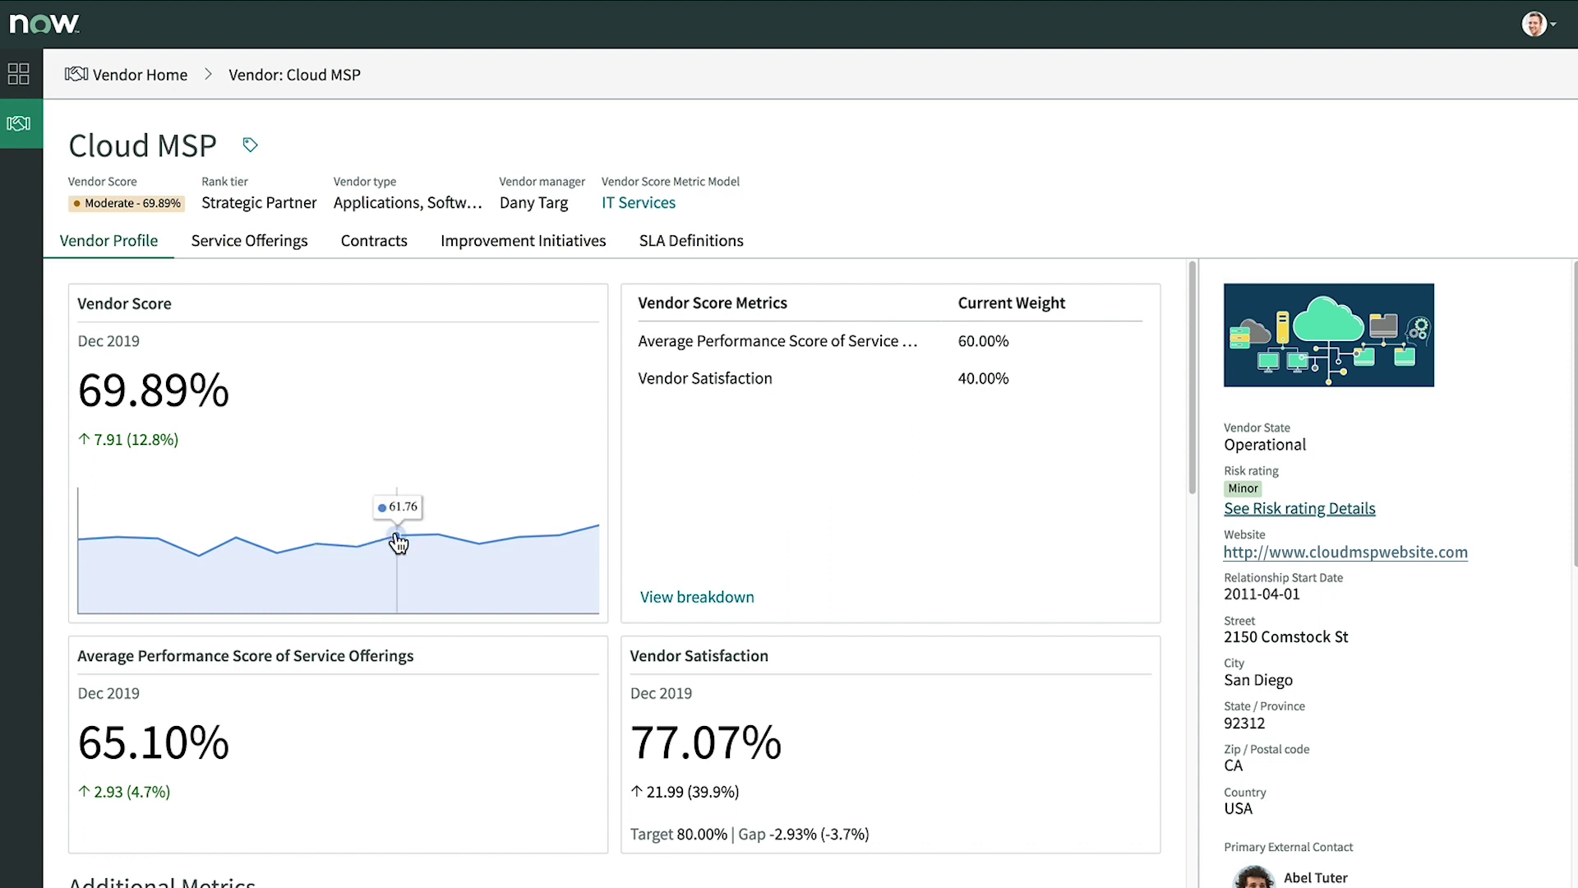
pyautogui.moveTo(436, 535)
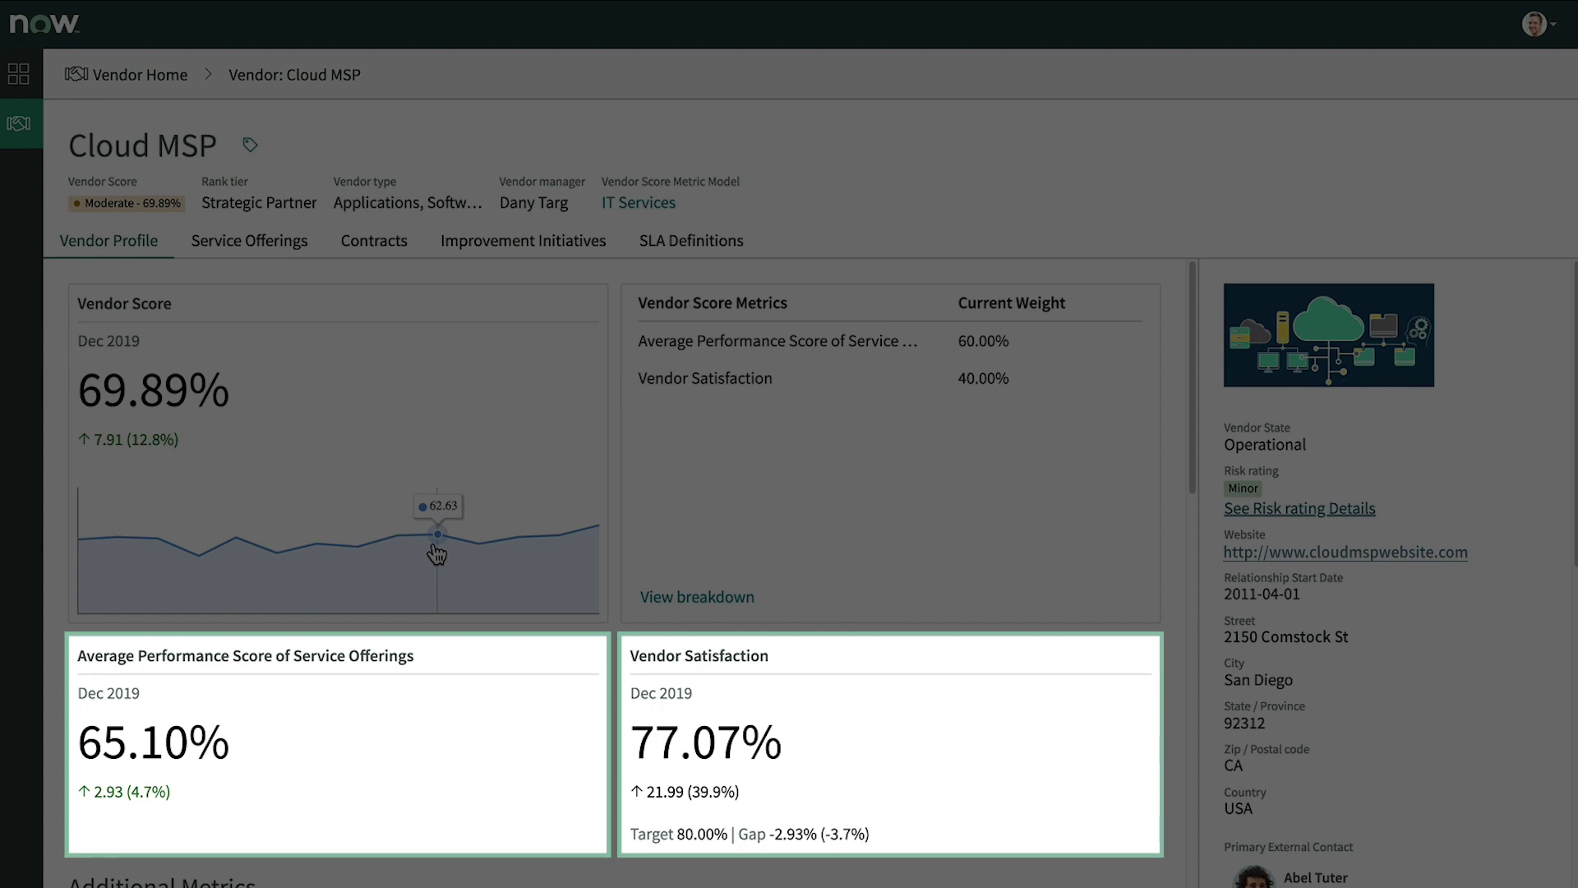
pyautogui.scroll(-2, 437, 553)
pyautogui.scroll(-2, 434, 581)
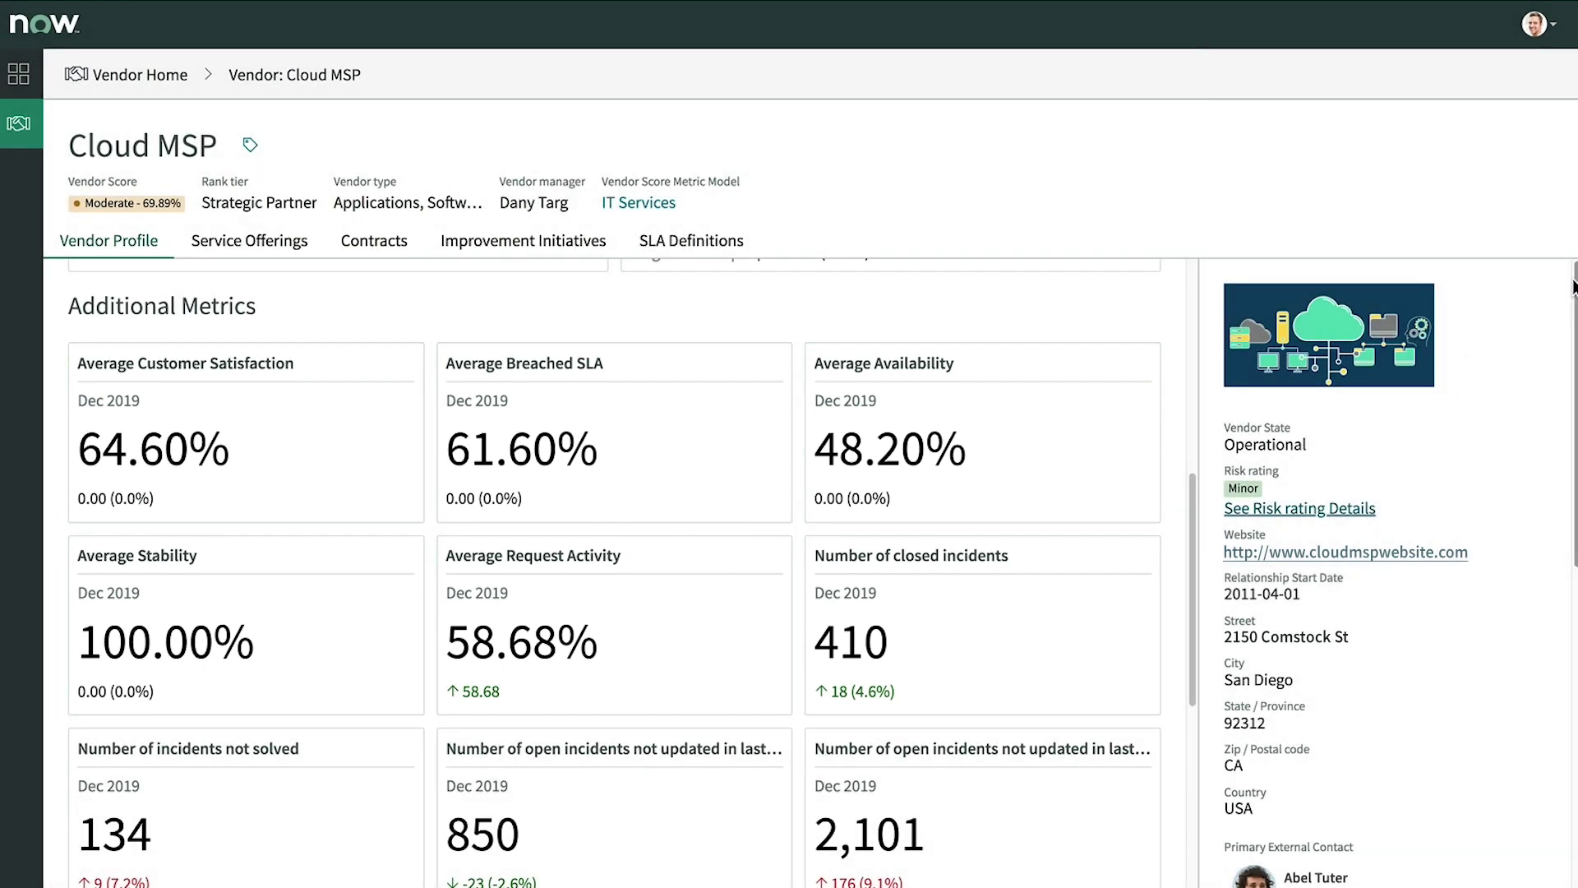
pyautogui.moveTo(1574, 287); pyautogui.dragTo(1575, 649)
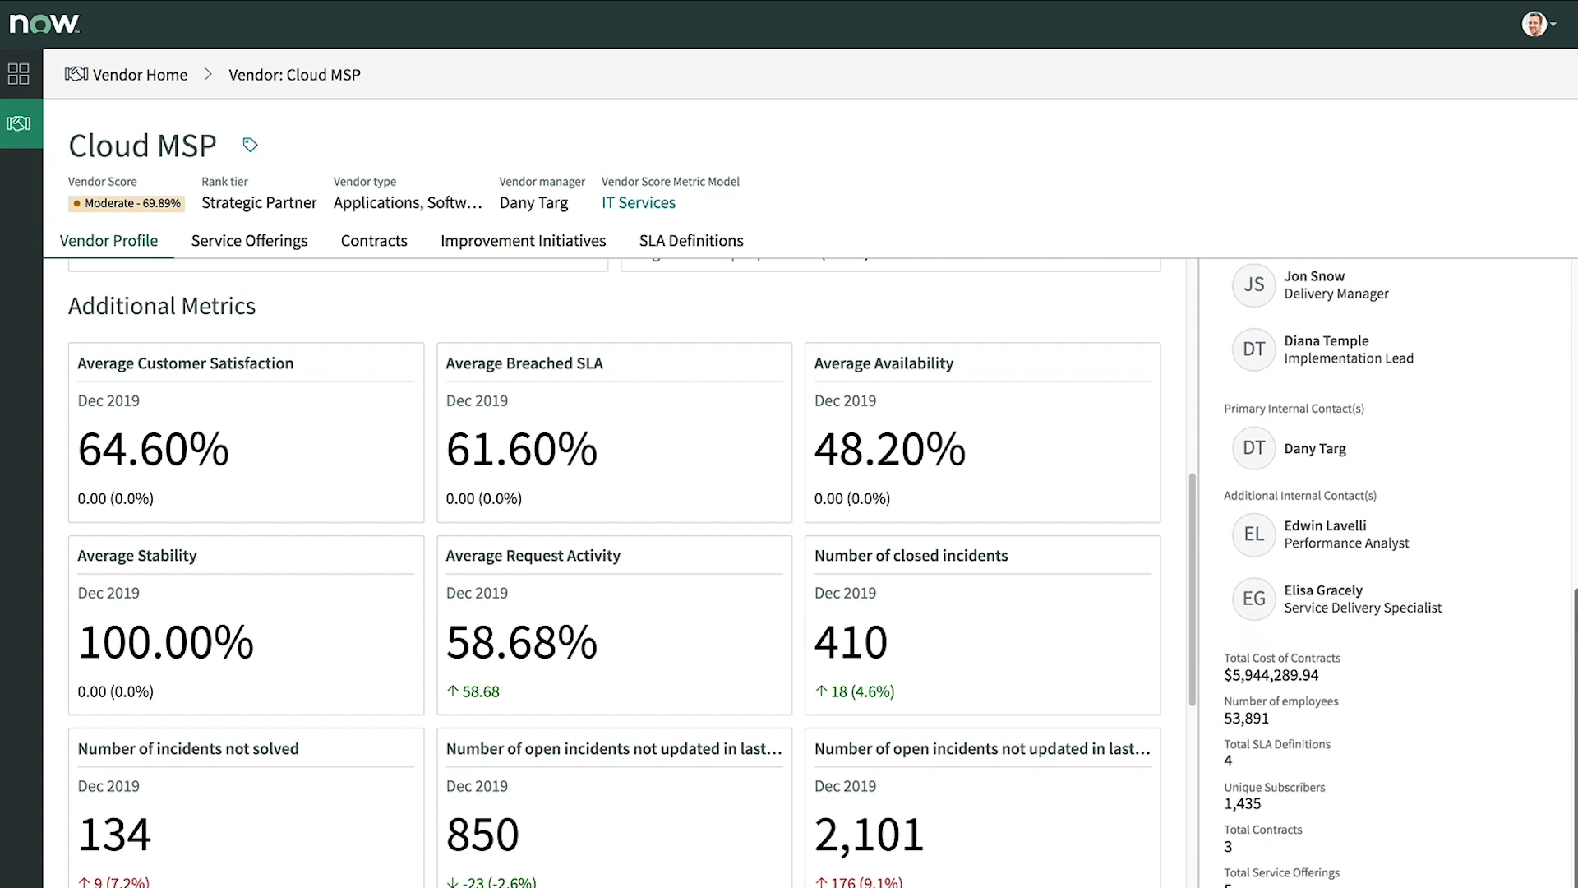
pyautogui.moveTo(1574, 649)
pyautogui.mouseDown()
pyautogui.moveTo(1564, 395)
pyautogui.moveTo(1533, 264)
pyautogui.mouseUp()
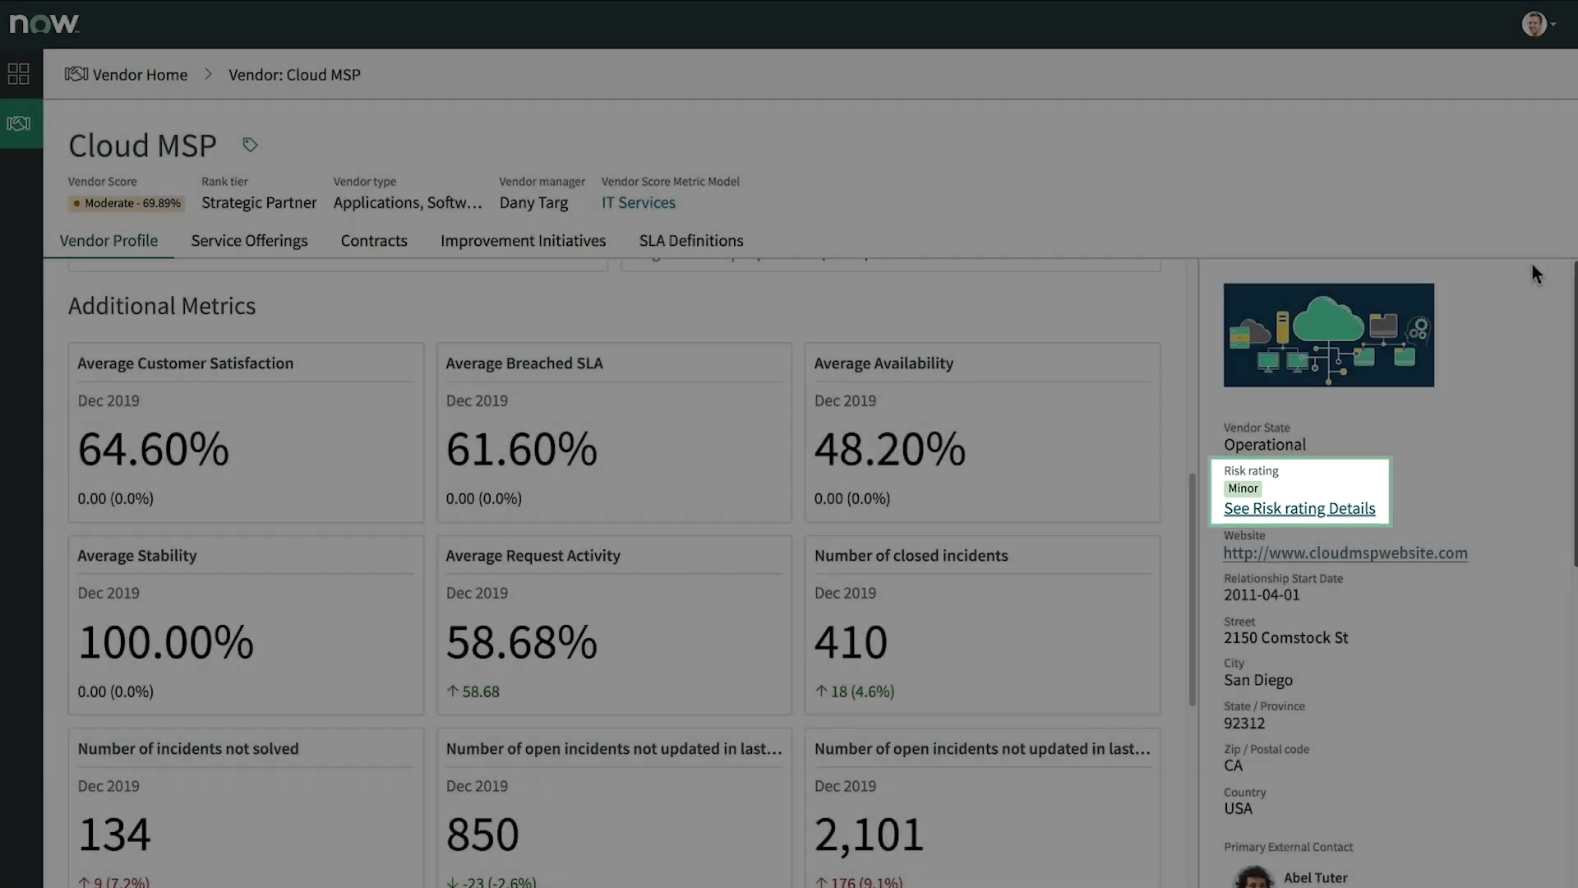
pyautogui.scroll(3, 1049, 435)
pyautogui.scroll(3, 1048, 435)
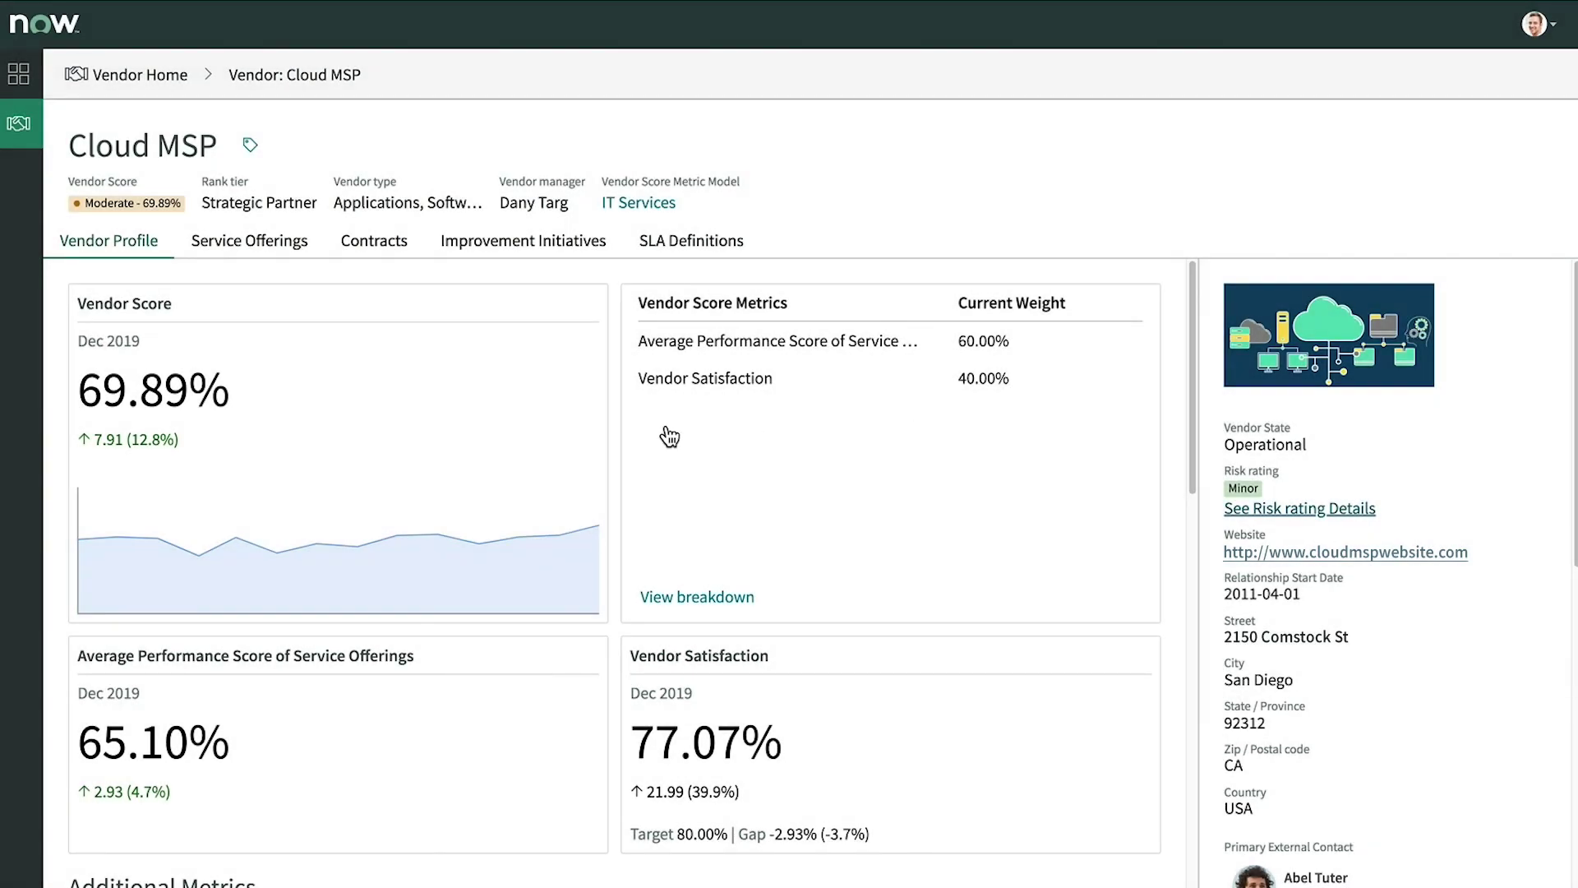
# Open the Vendor Score card on Cloud MSP's profile to see its score breakdown
pyautogui.click(449, 413)
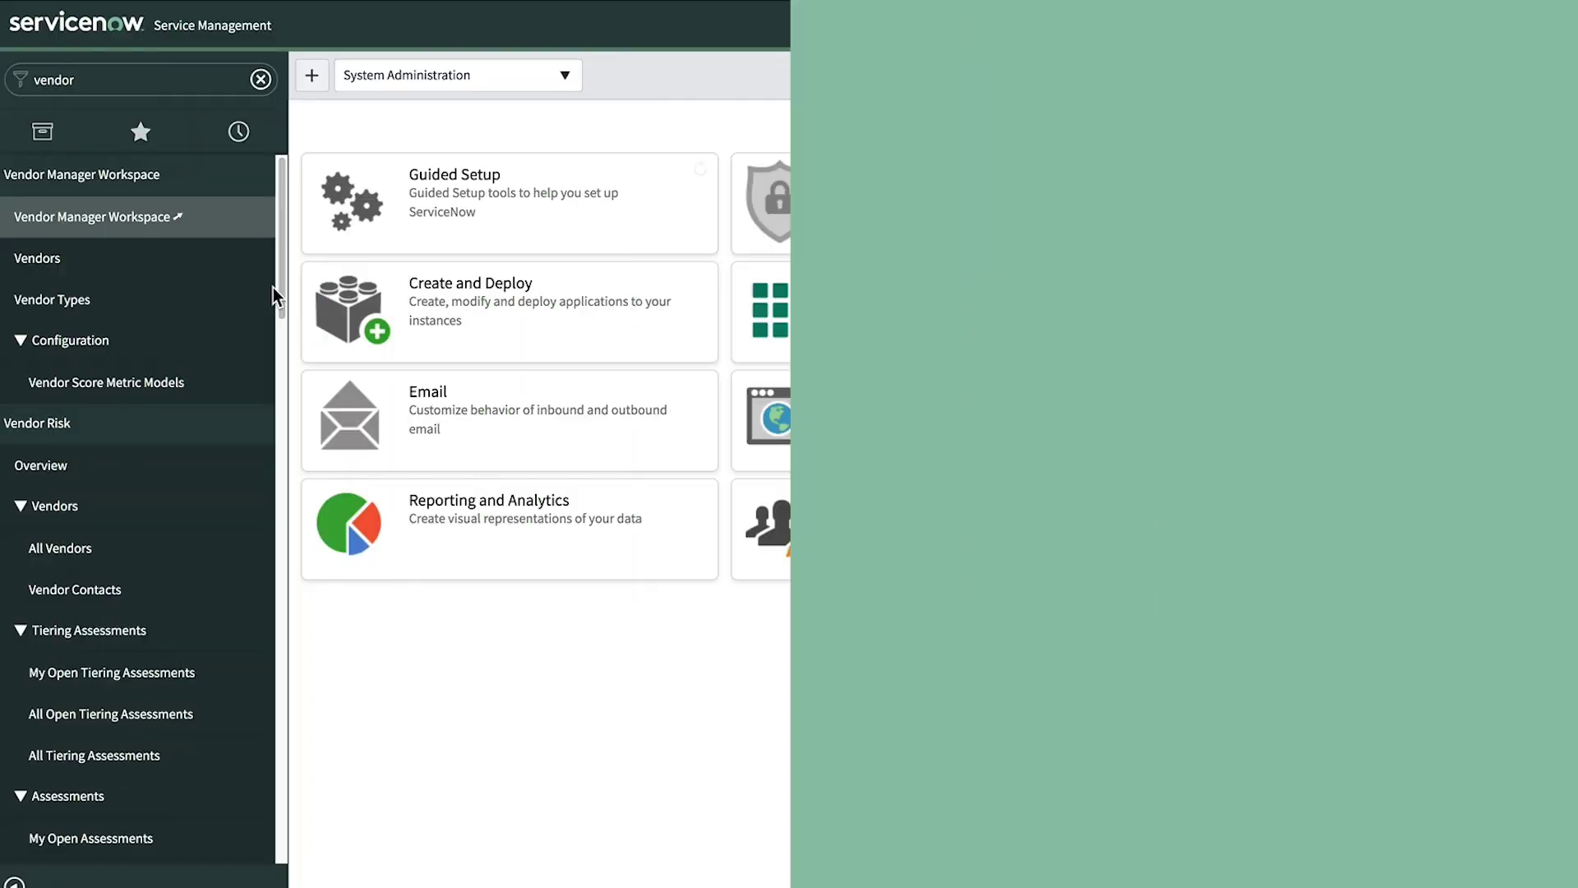
# Open the IT Services vendor score metric model and view its Vendors (78) tab
pyautogui.click(143, 387)
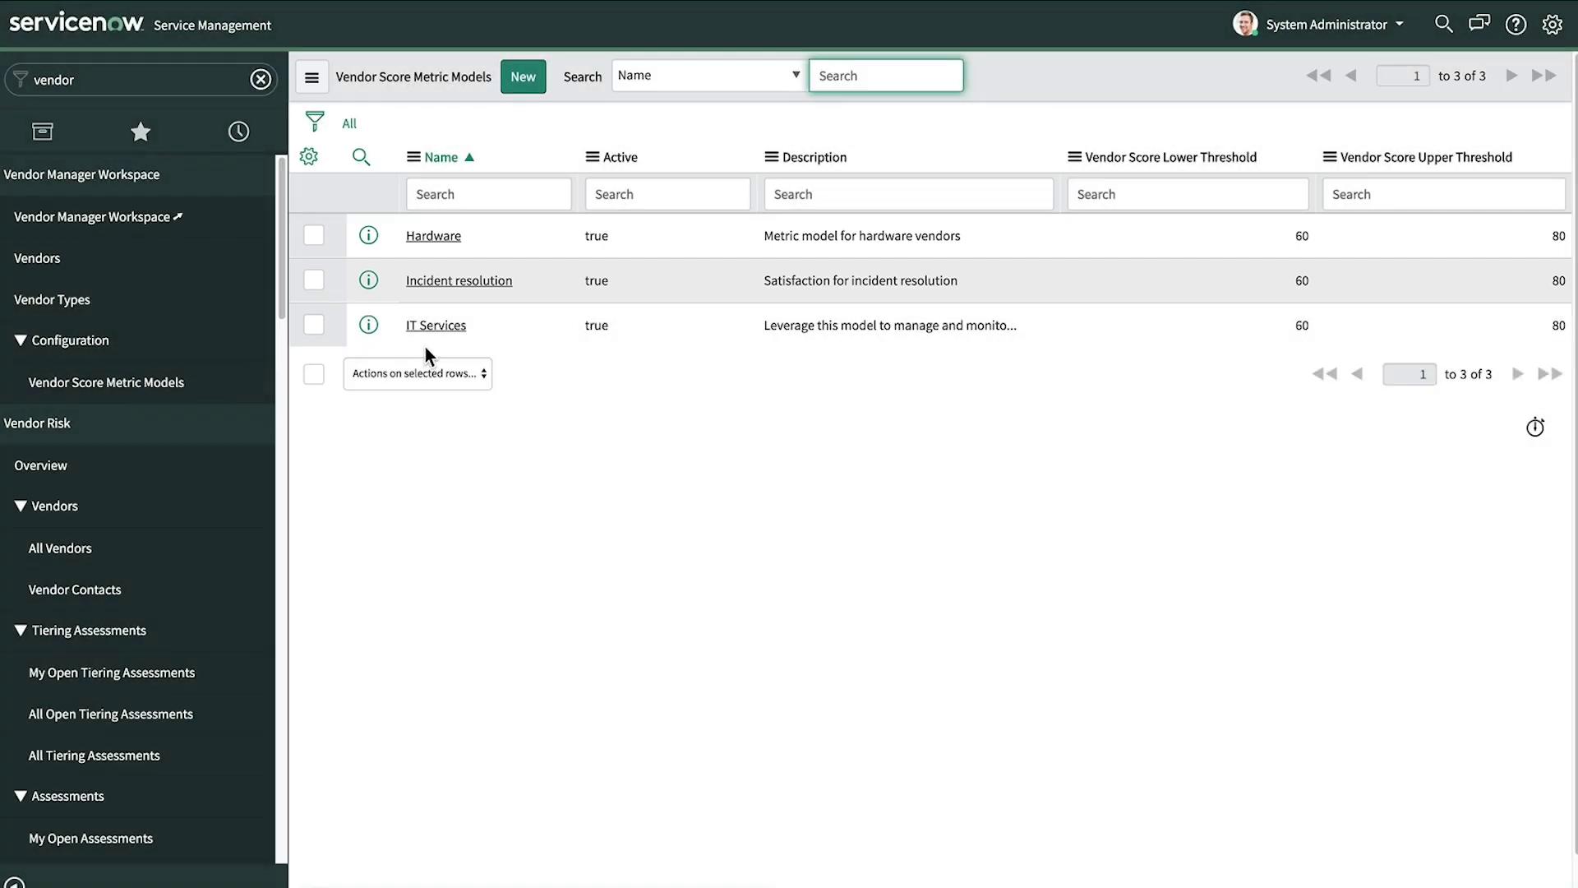
pyautogui.click(465, 327)
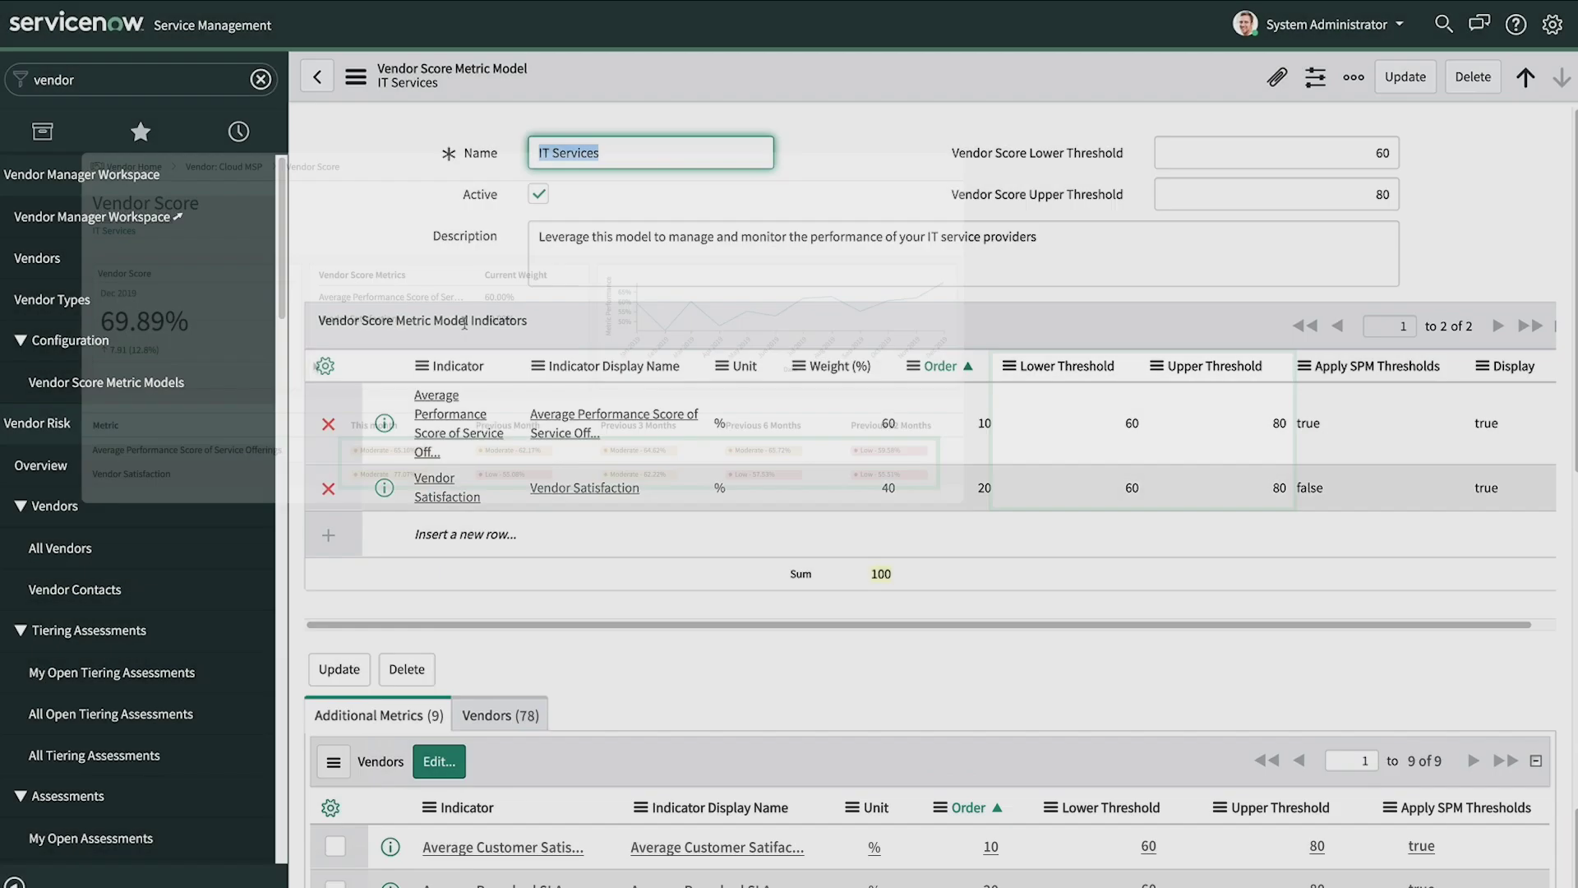
pyautogui.scroll(-2, 463, 313)
pyautogui.scroll(-3, 466, 321)
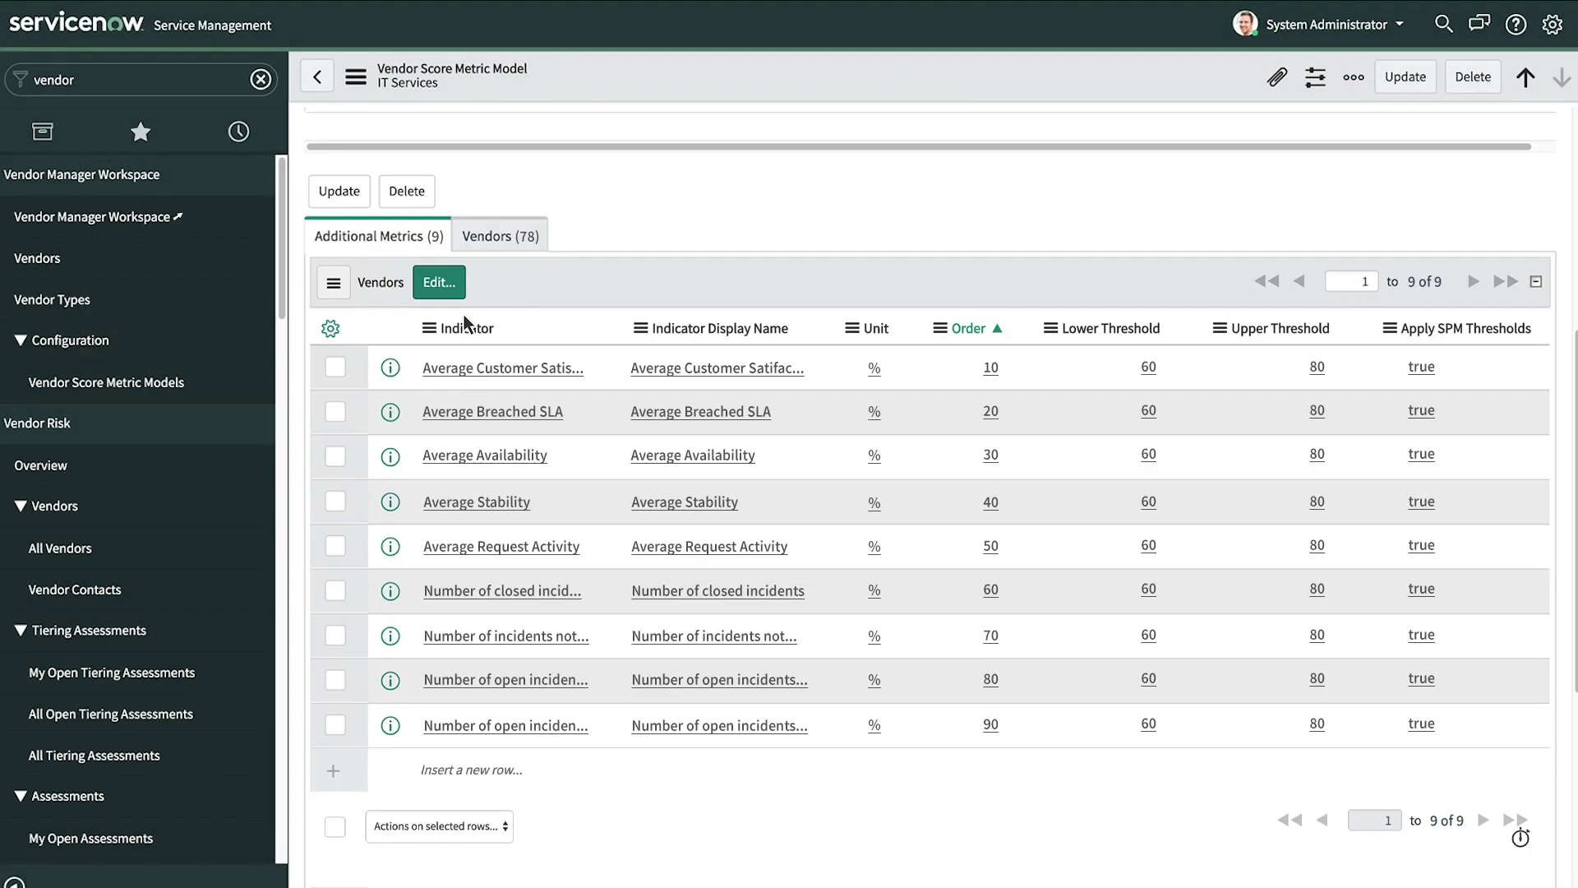
pyautogui.click(488, 239)
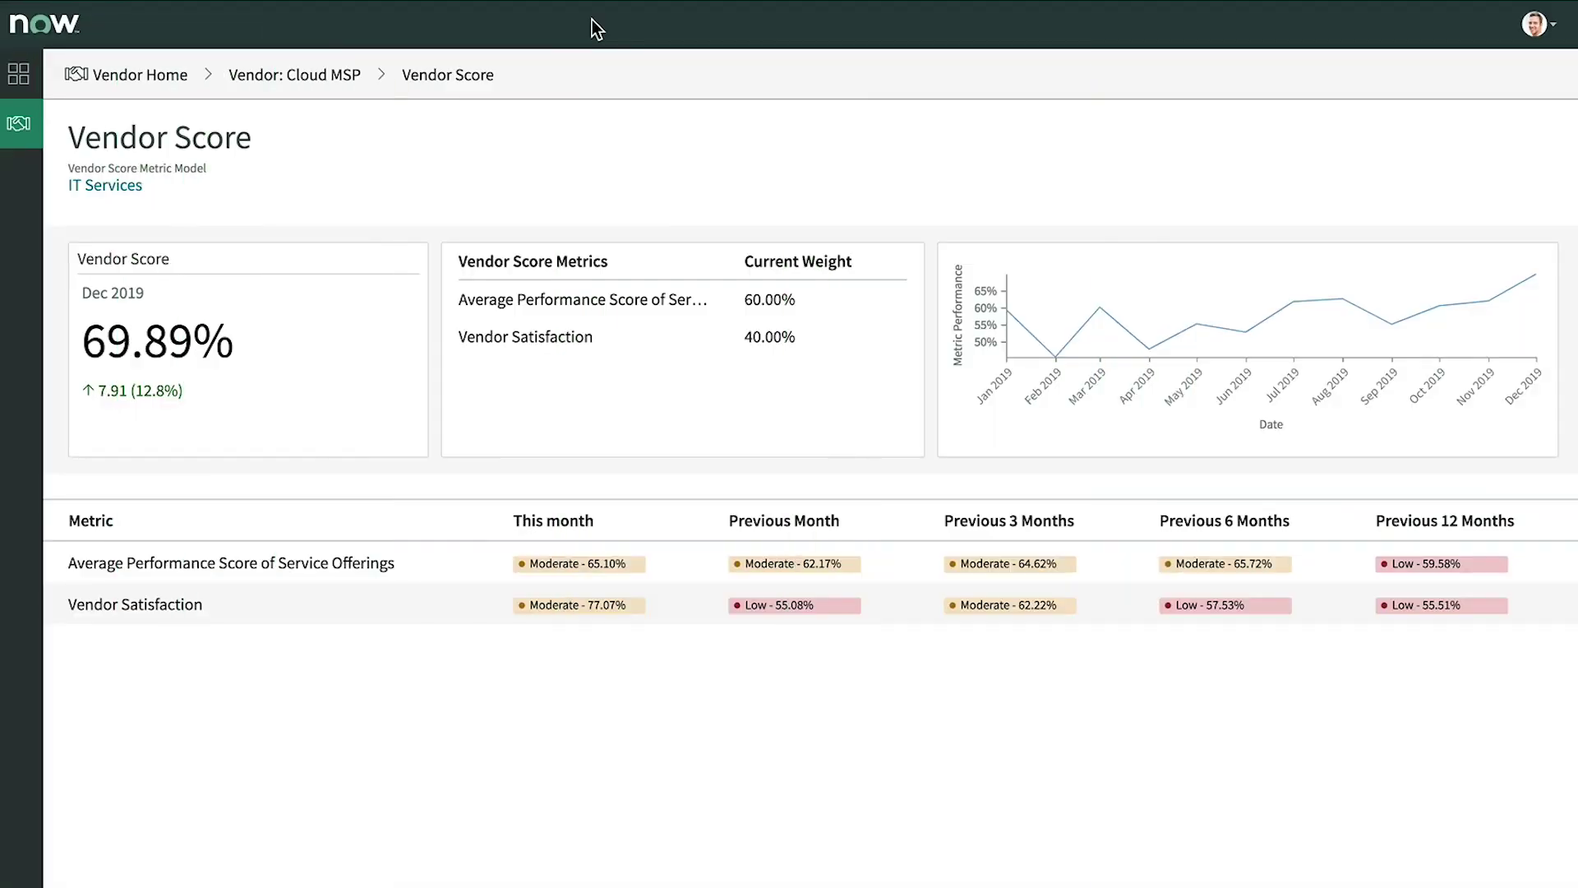
# Return to Cloud MSP, open its service offerings performance breakdown, then the Email Cloud offering
pyautogui.click(315, 77)
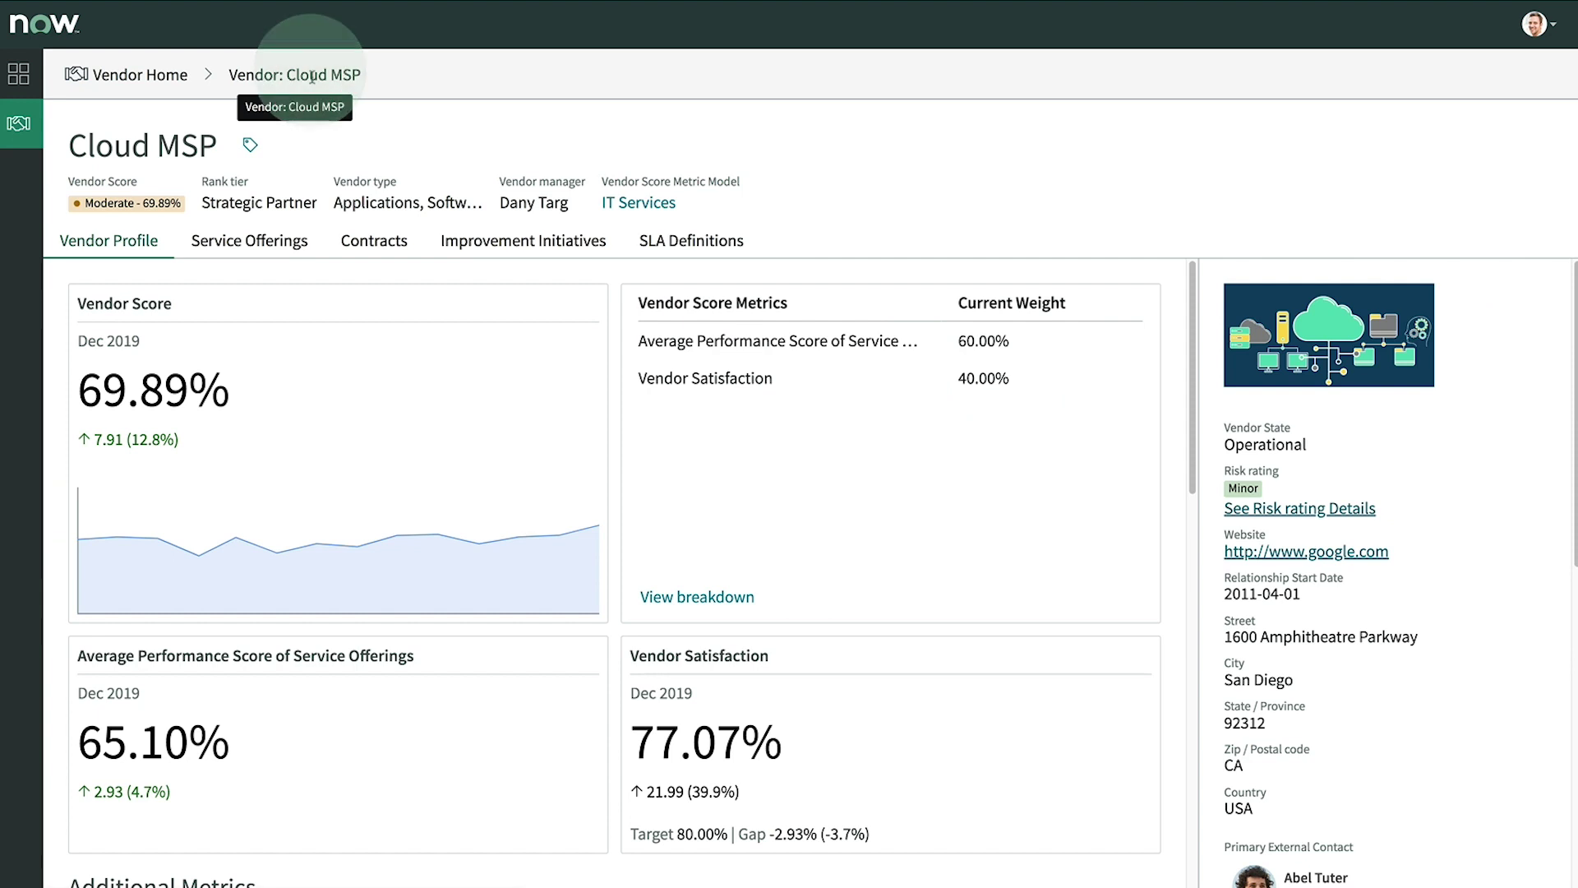
pyautogui.click(333, 727)
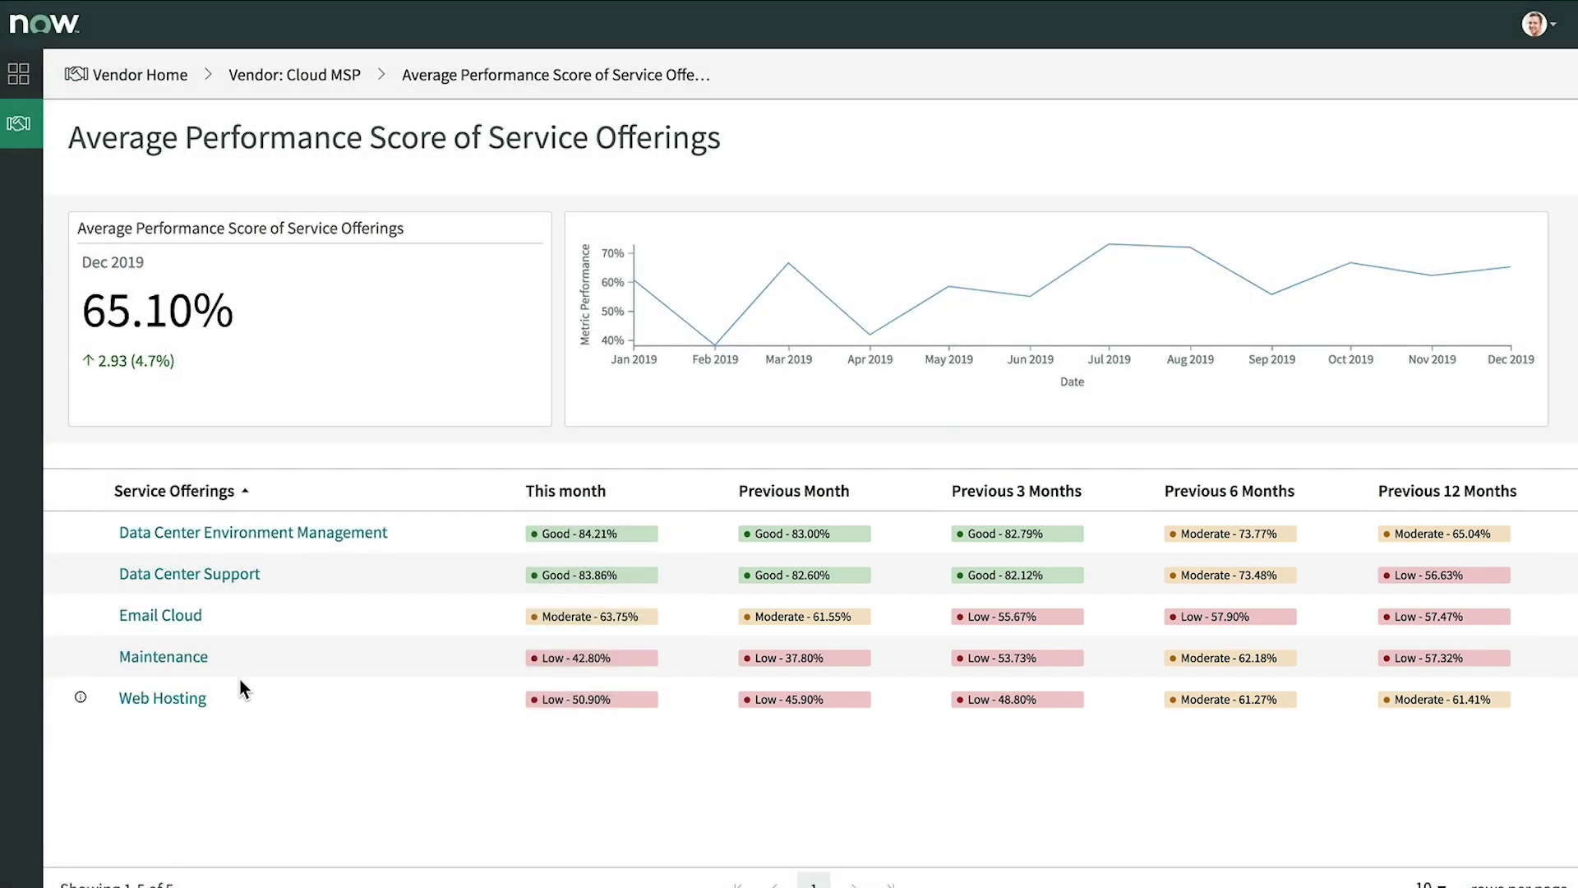
pyautogui.click(185, 618)
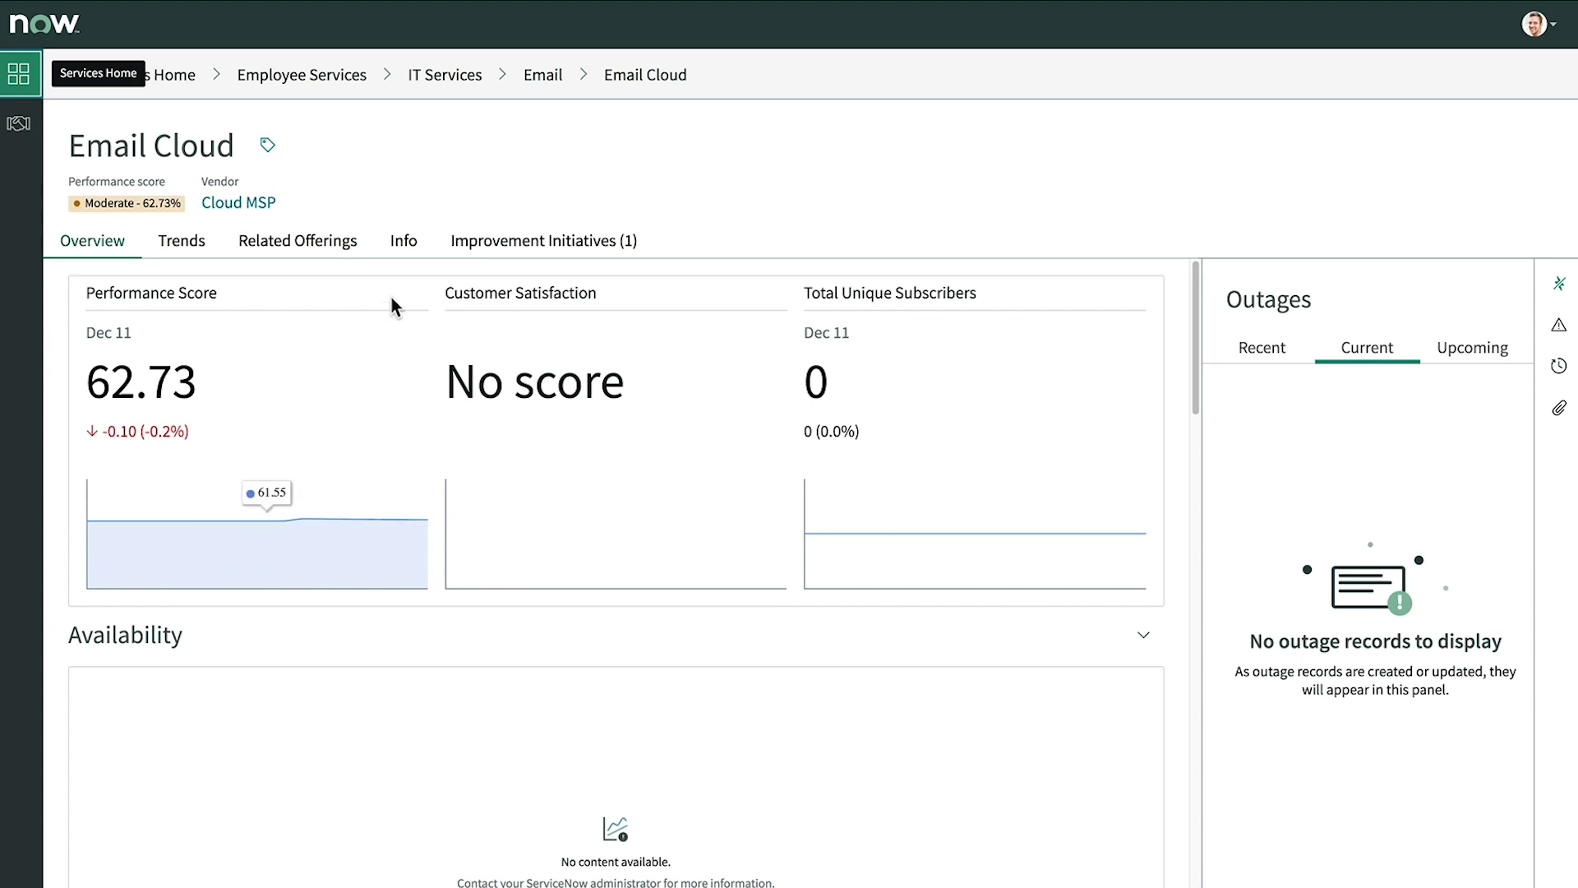
# View the Email Cloud offering's general info, then return to the Cloud MSP profile
pyautogui.click(405, 243)
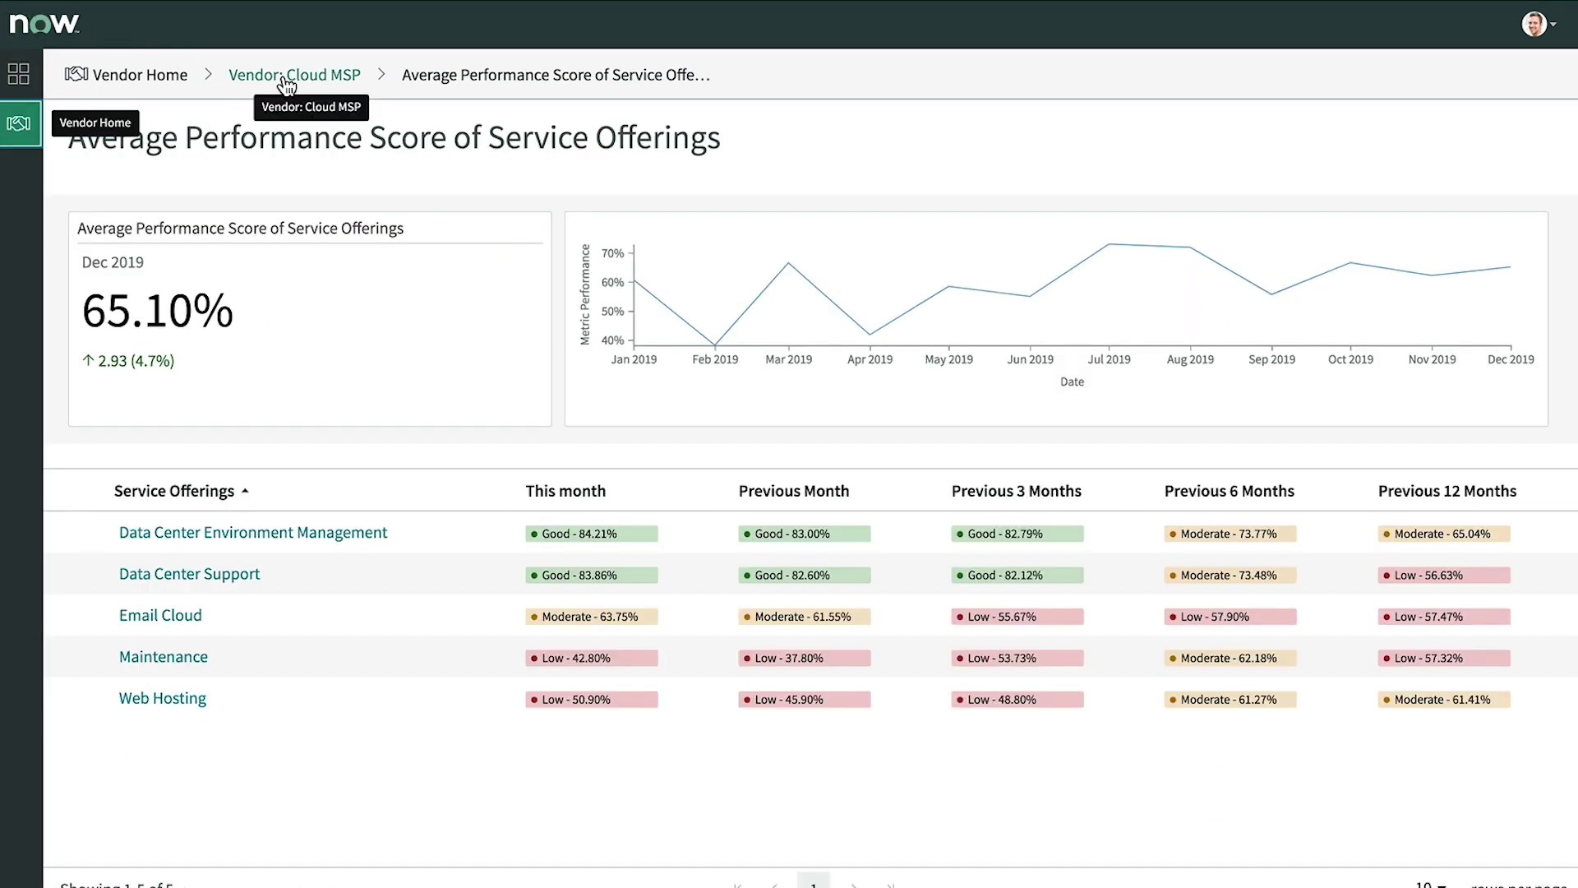
pyautogui.click(333, 77)
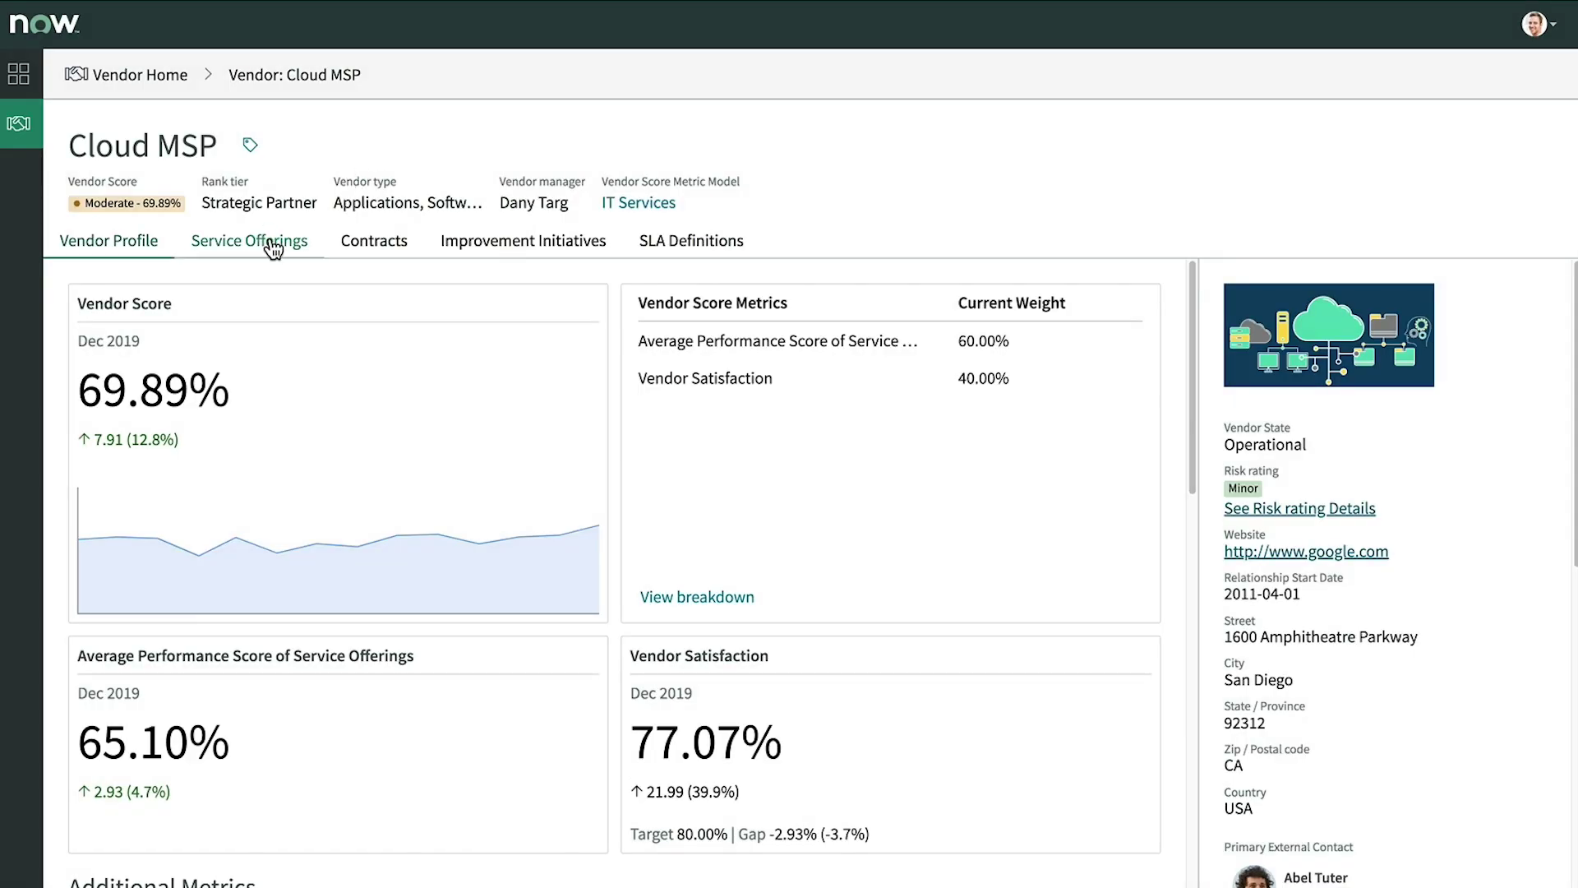
pyautogui.click(274, 250)
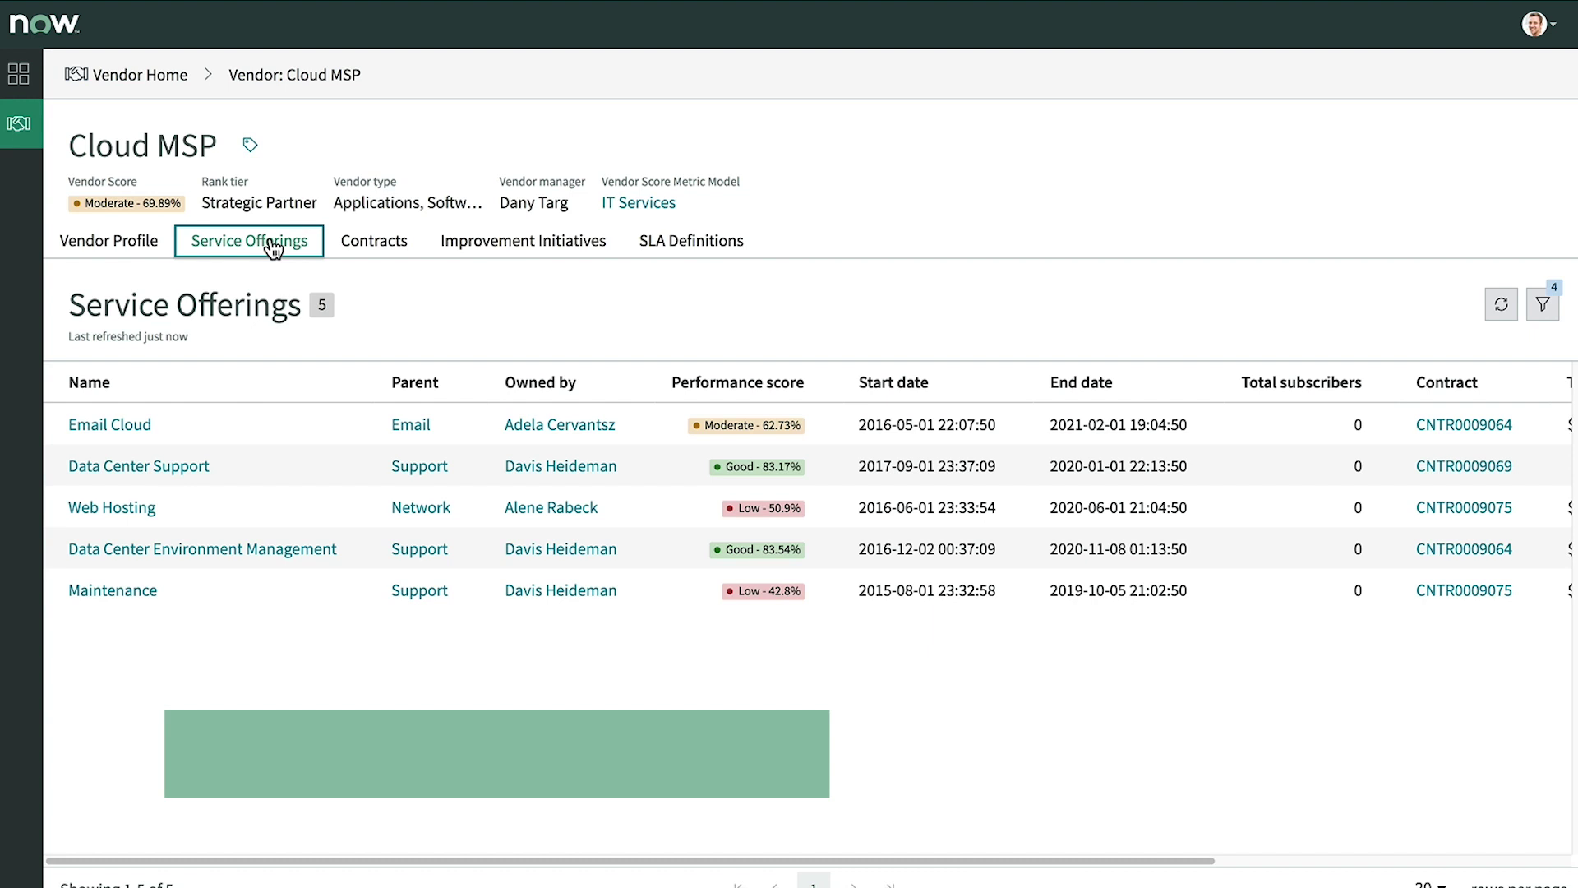
pyautogui.click(373, 247)
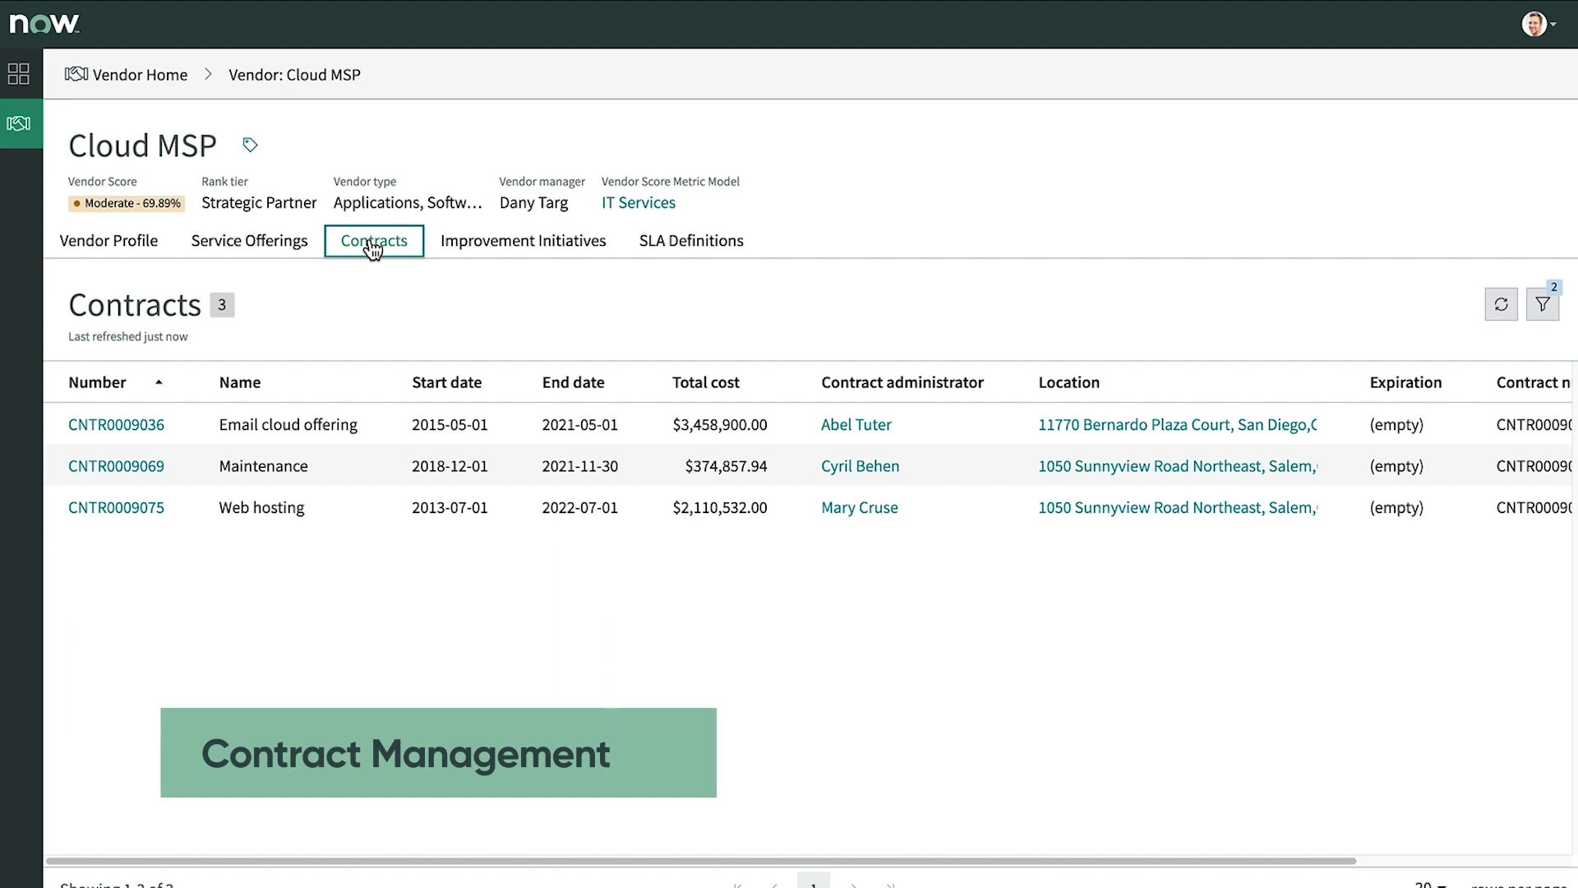
pyautogui.click(482, 253)
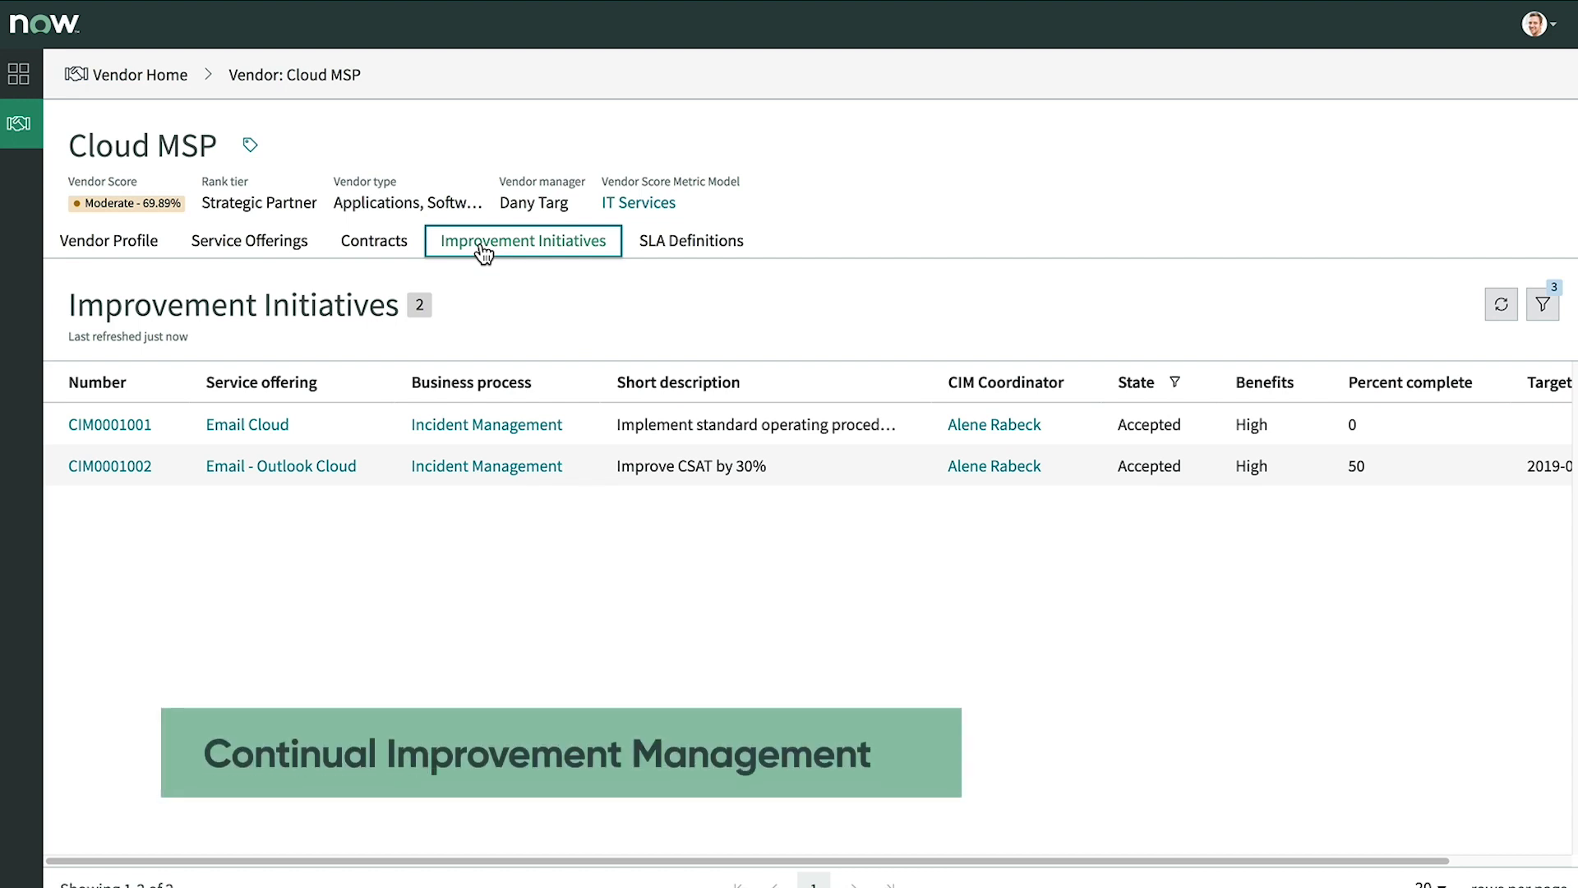
pyautogui.click(676, 249)
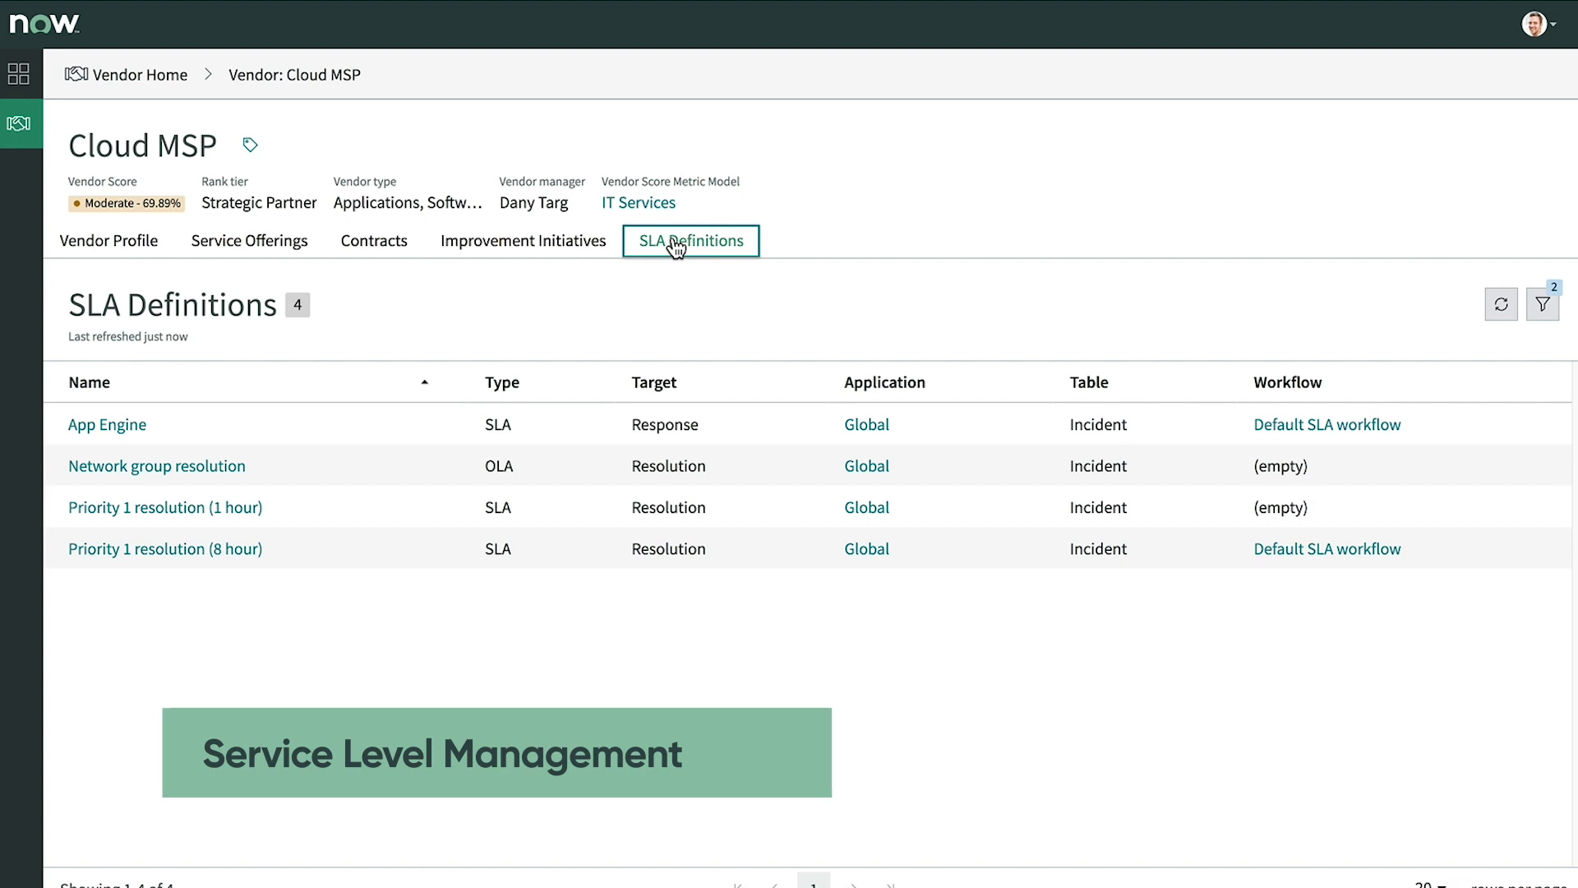
pyautogui.click(126, 247)
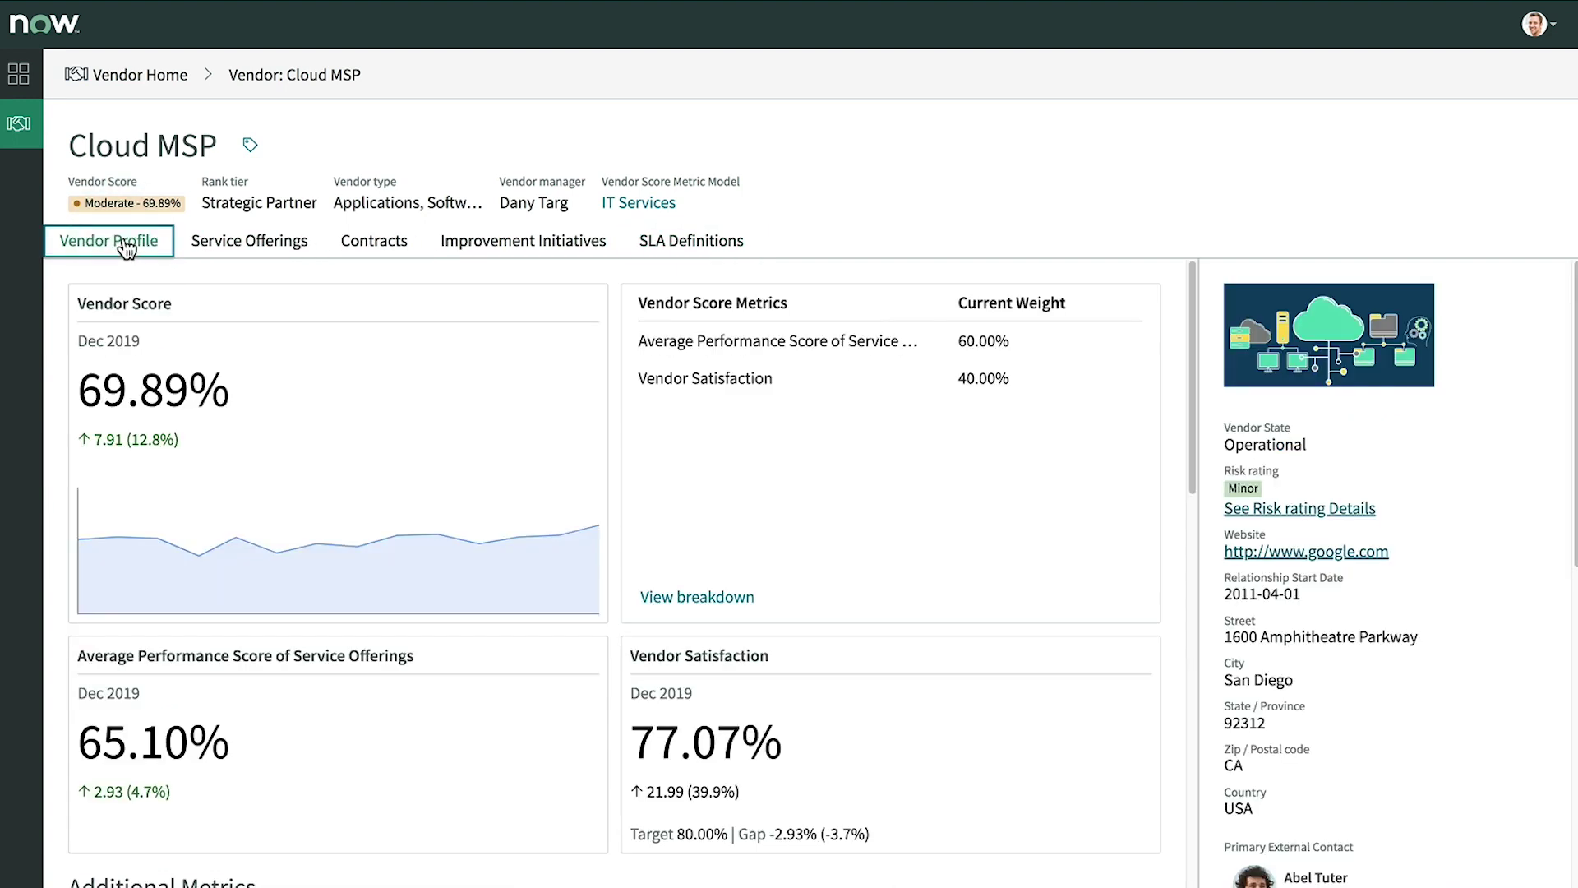